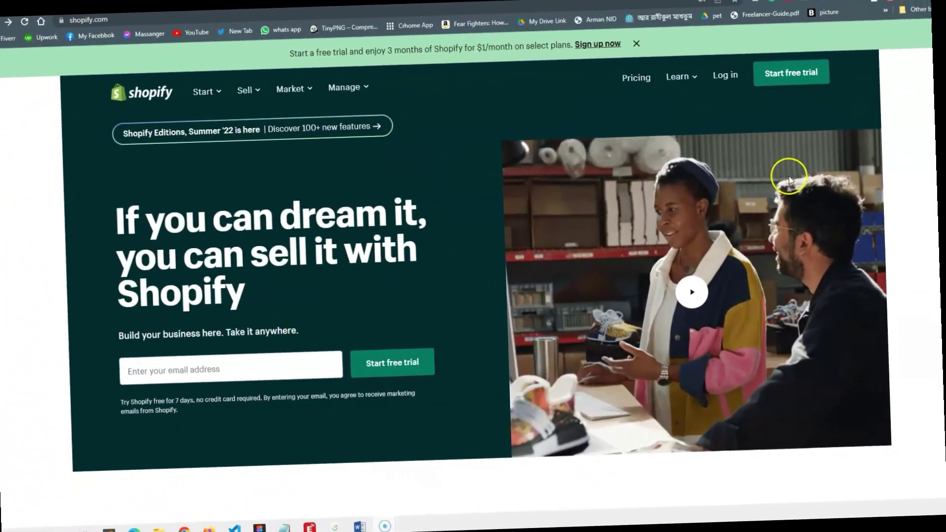
- Start the free trial and skip the where-to-sell and business-description questions
{"action": "left_click", "coordinate": [784, 66]}
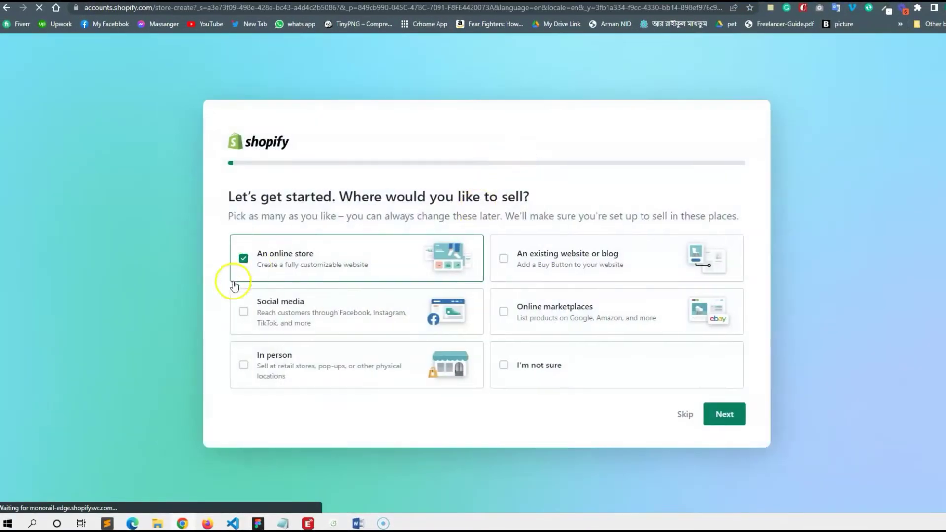
{"action": "left_click", "coordinate": [682, 415]}
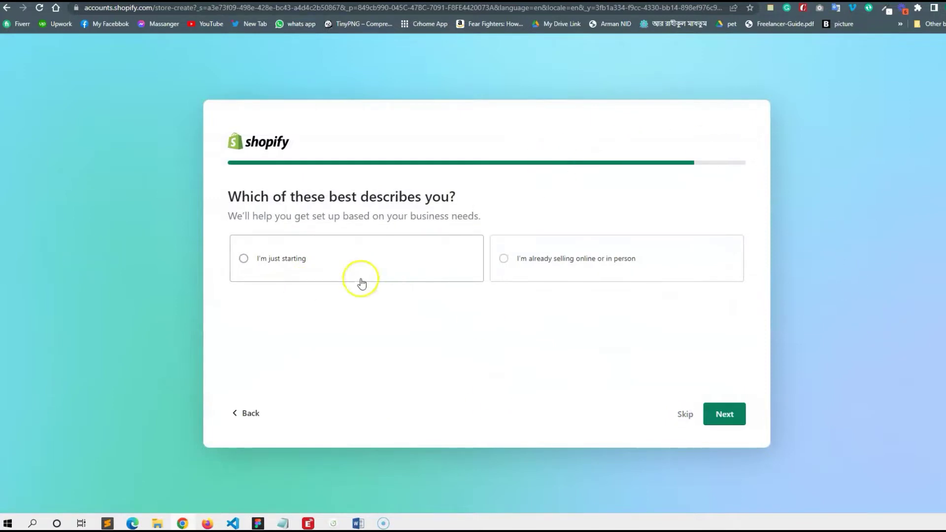
{"action": "left_click", "coordinate": [683, 415]}
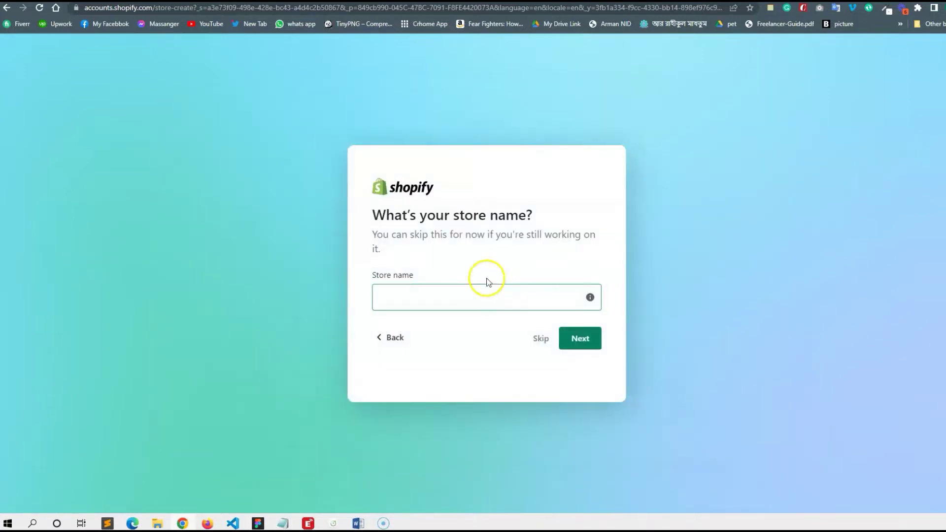
- Name the store whateveridk00, keep Bangladesh as its location, and choose email sign-up
{"action": "left_click", "coordinate": [459, 300]}
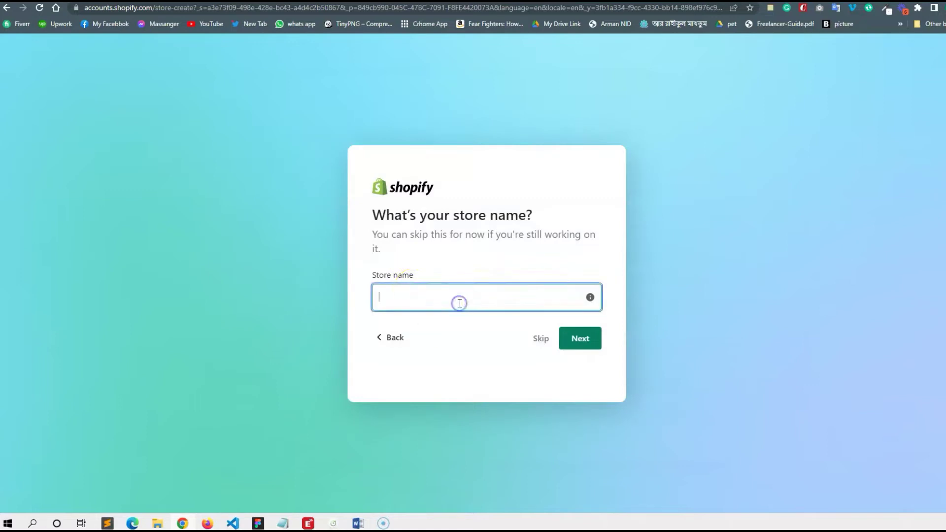
{"action": "type", "text": "whatever"}
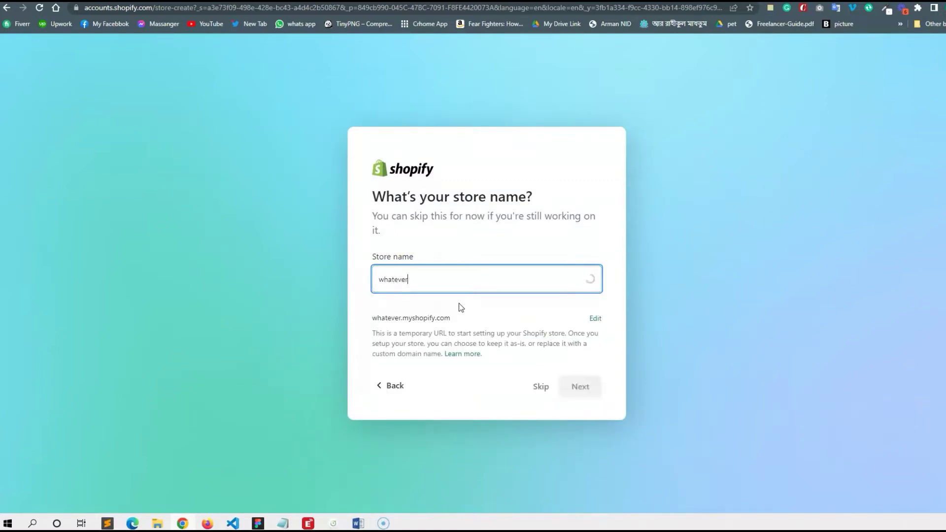
{"action": "type", "text": "idk00"}
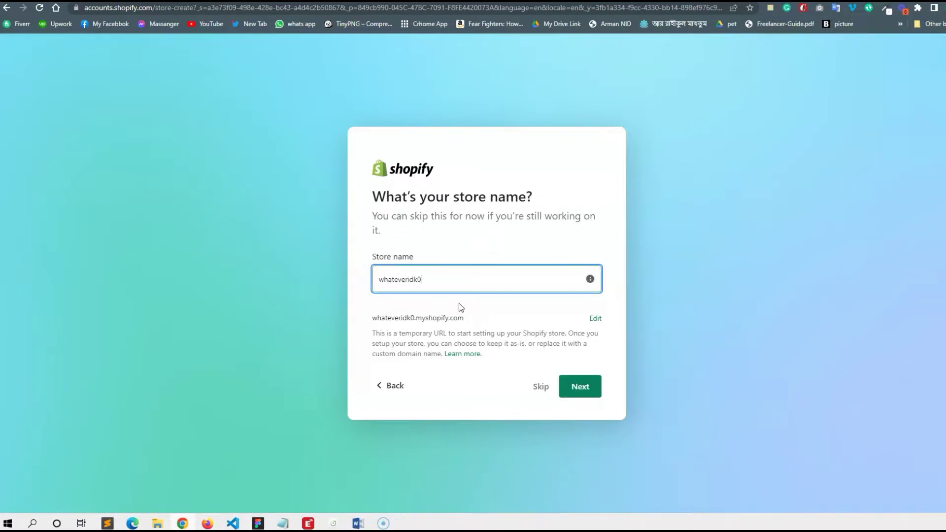
{"action": "left_click", "coordinate": [588, 390]}
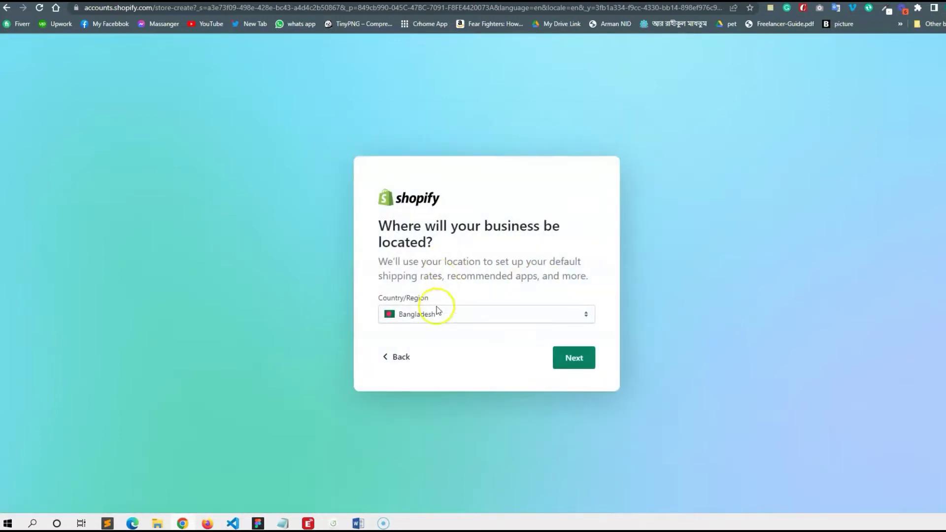
{"action": "left_click", "coordinate": [586, 357]}
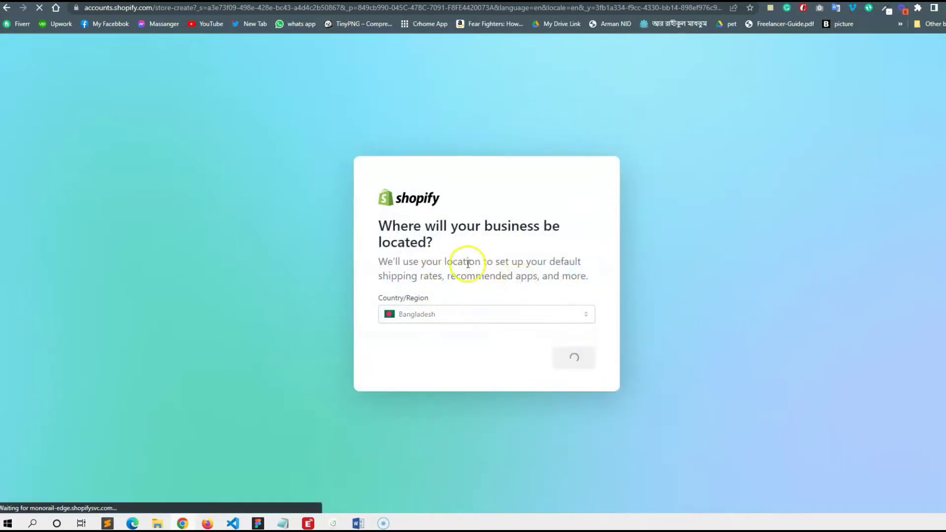
{"action": "left_click", "coordinate": [509, 240]}
{"action": "key", "text": "ctrl+t"}
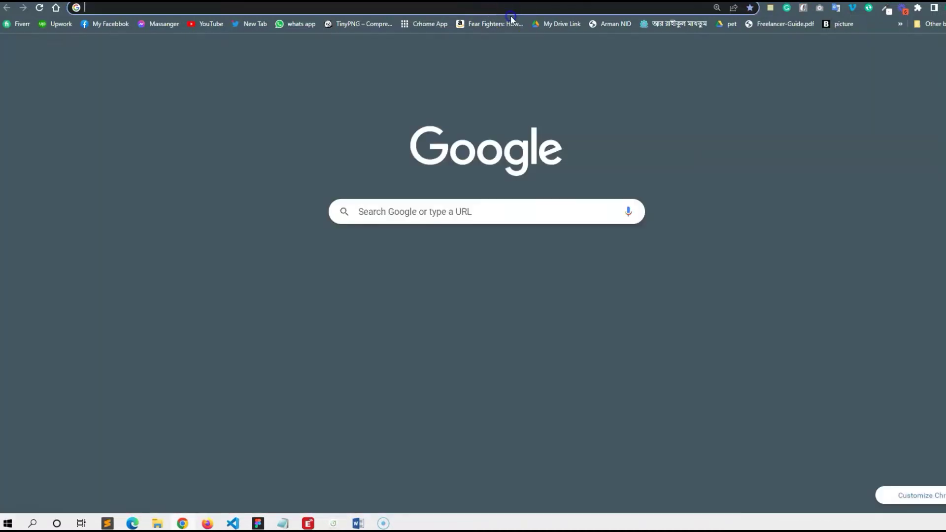
- Search Google for 'temp mail org'
{"action": "left_click", "coordinate": [509, 10]}
{"action": "type", "text": "te"}
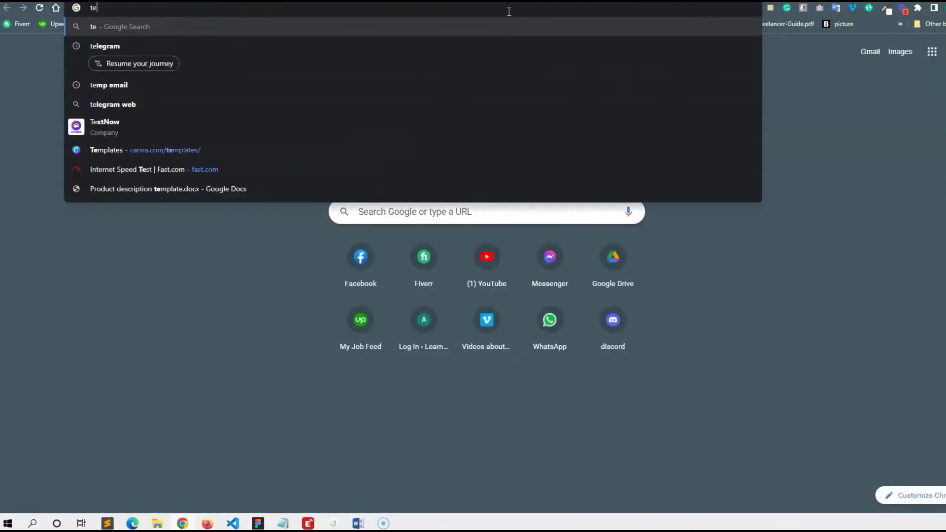
{"action": "type", "text": "mp e"}
{"action": "key", "text": "BackSpace"}
{"action": "type", "text": "mail or"}
{"action": "key", "text": "BackSpace"}
{"action": "key", "text": "BackSpace"}
{"action": "key", "text": "BackSpace"}
{"action": "key", "text": "BackSpace"}
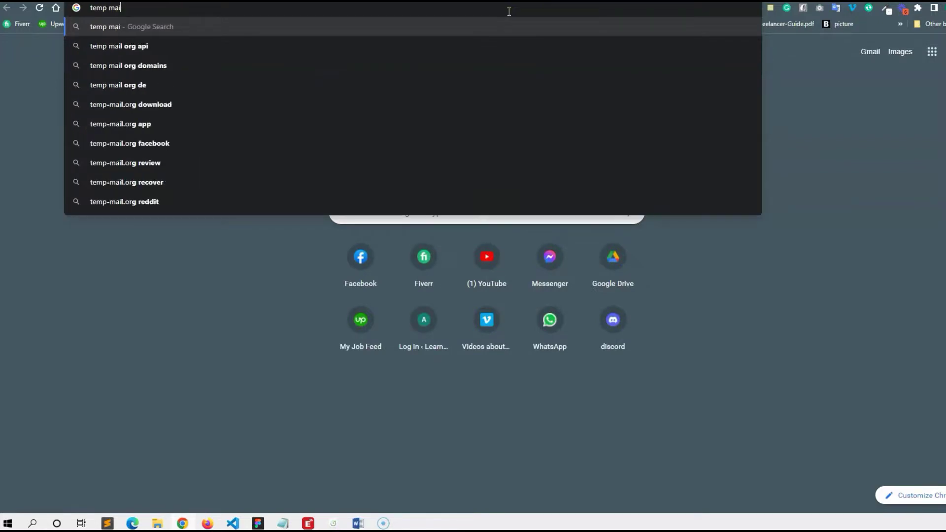
{"action": "type", "text": "l org"}
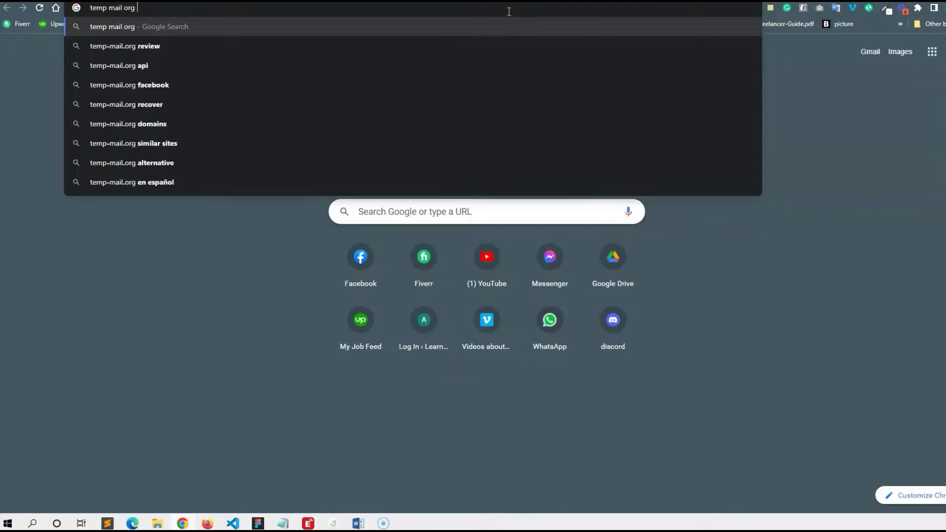
{"action": "key", "text": "Return"}
- Copy a disposable address from temp-mail.org and return to the Shopify sign-up tab
{"action": "left_click", "coordinate": [197, 164]}
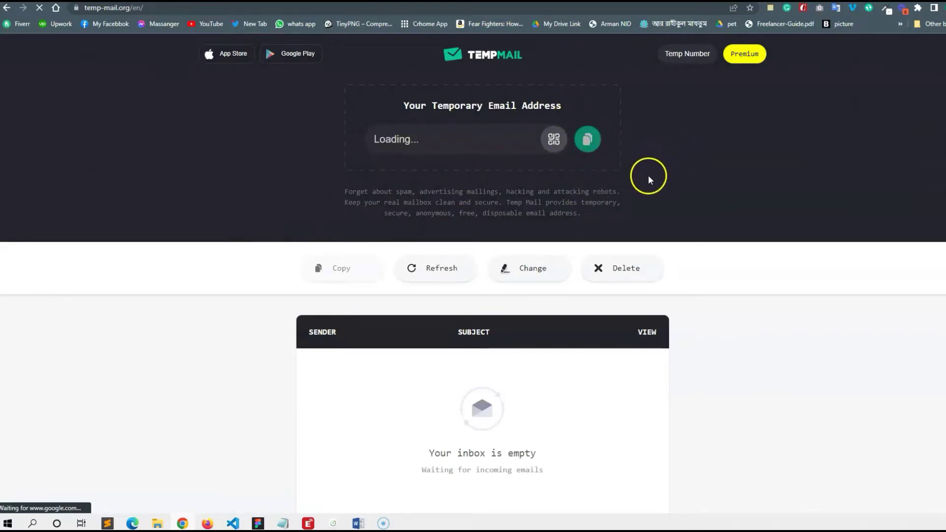
{"action": "left_click", "coordinate": [585, 140]}
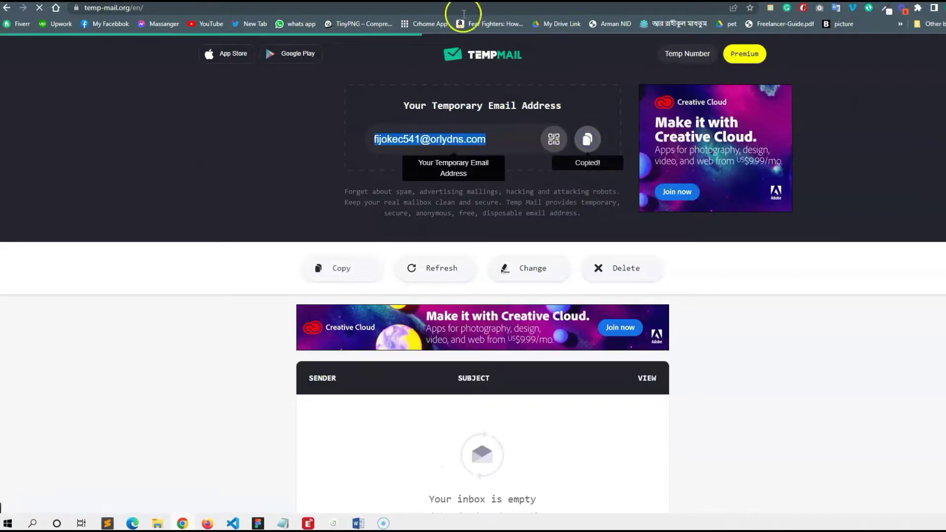
{"action": "key", "text": "ctrl+Tab"}
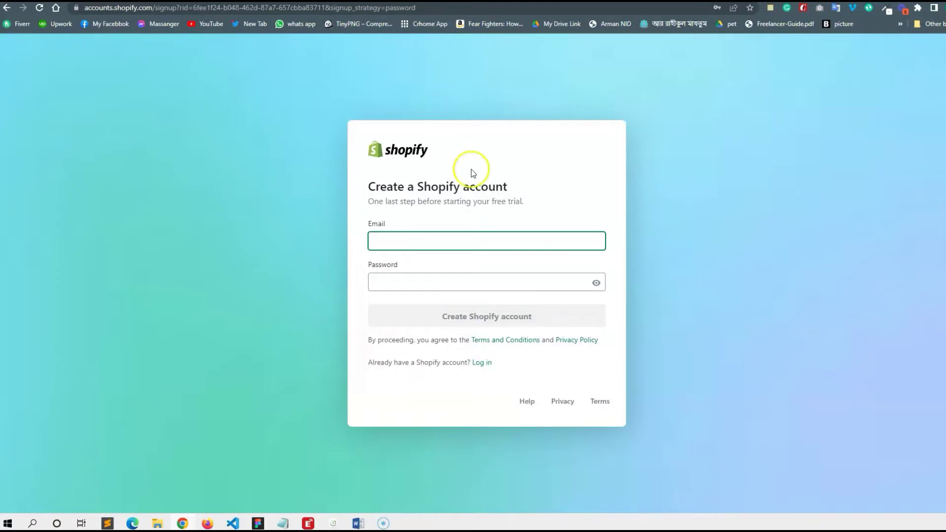
- Paste the temporary email into the sign-up form and enter an account password
{"action": "left_click", "coordinate": [454, 242]}
{"action": "key", "text": "ctrl+v"}
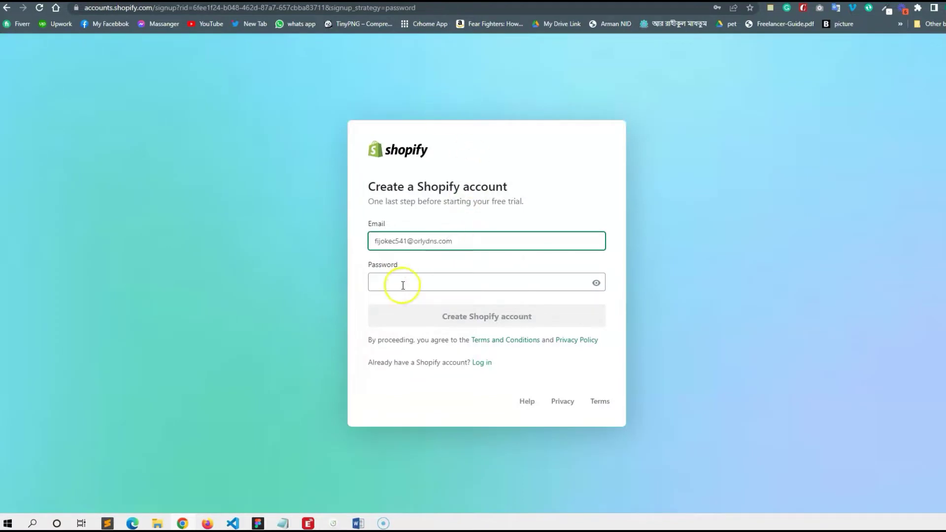
{"action": "left_click", "coordinate": [401, 282]}
{"action": "type", "text": "a"}
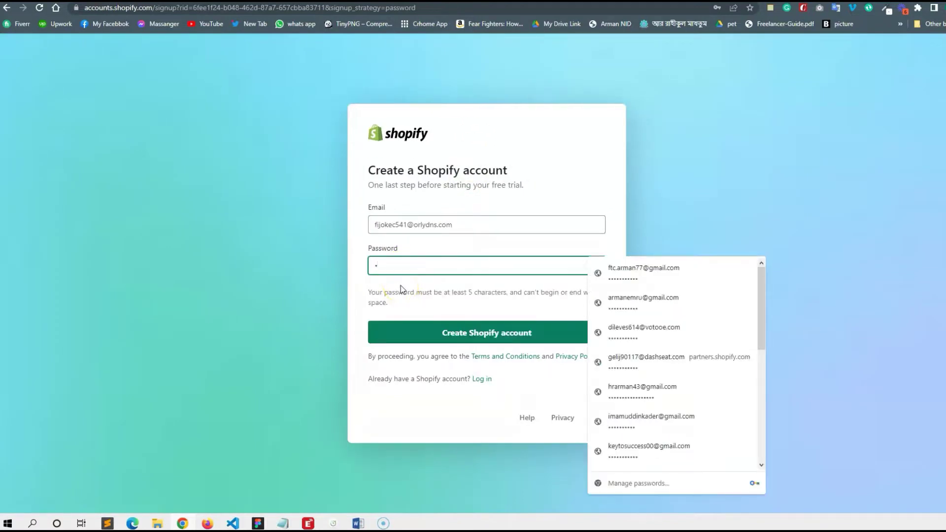
{"action": "type", "text": "123456"}
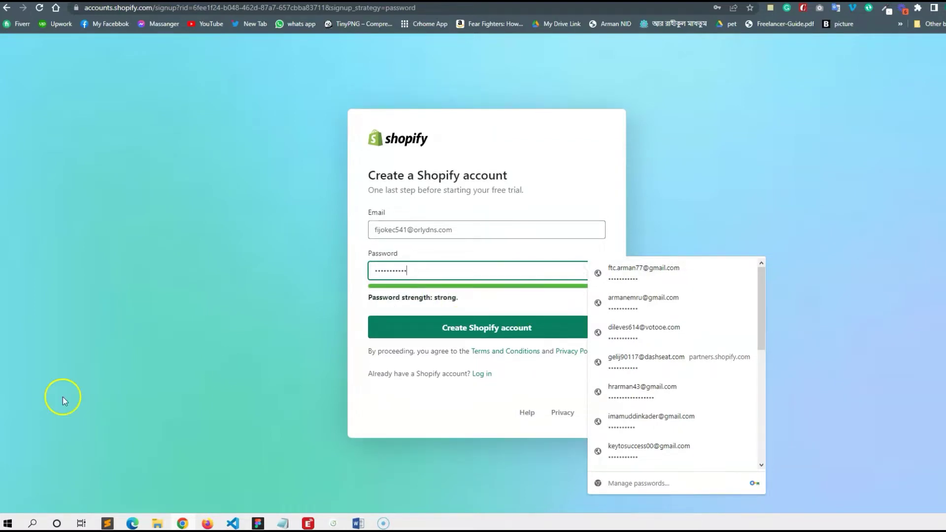
{"action": "left_click", "coordinate": [34, 522]}
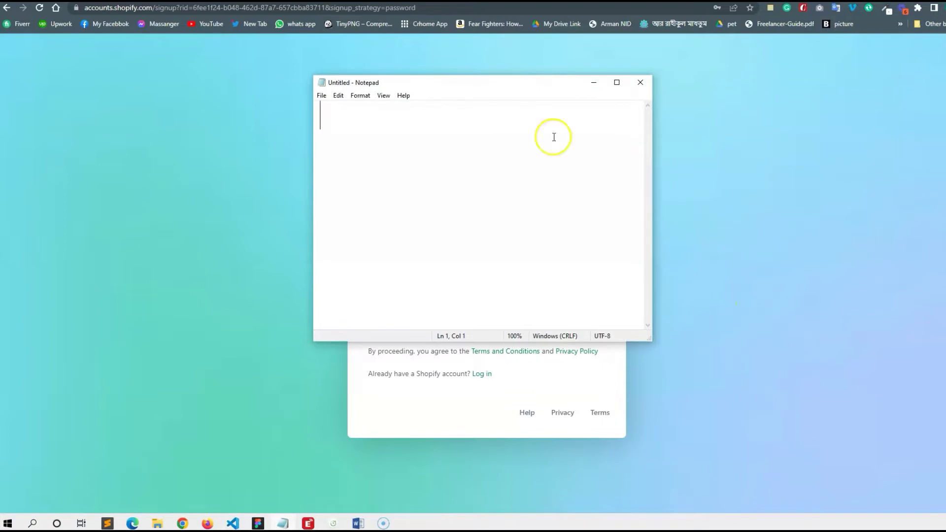
- Copy the sign-up email address into the Notepad note
{"action": "left_click_drag", "start_coordinate": [481, 89], "coordinate": [782, 142]}
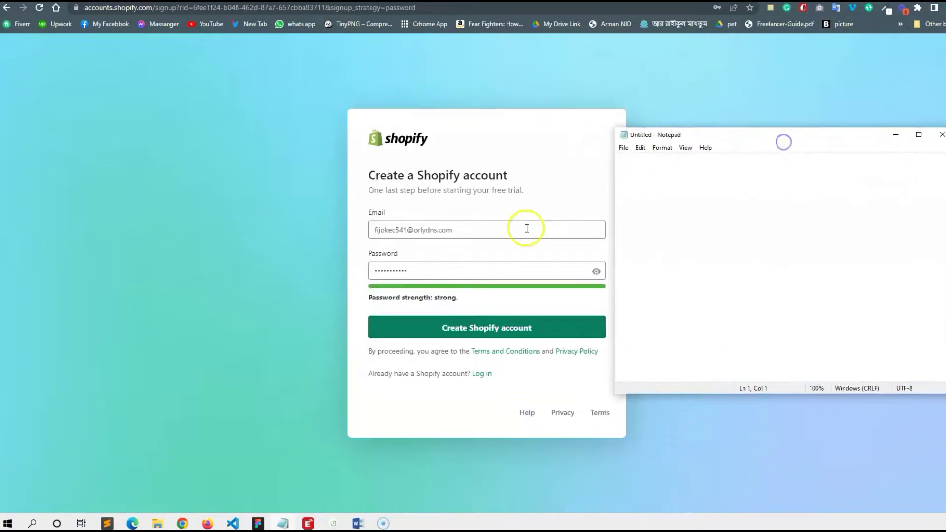
{"action": "double_click", "coordinate": [501, 231]}
{"action": "key", "text": "ctrl+a"}
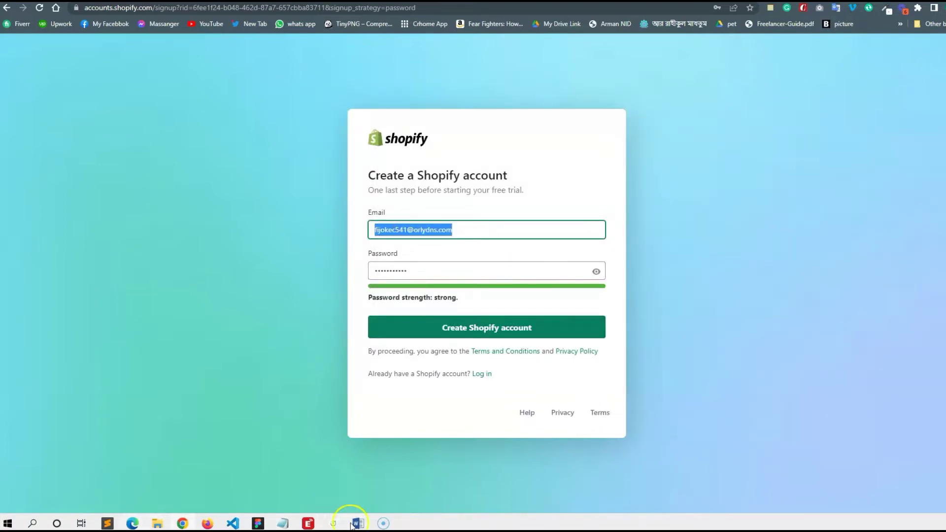
{"action": "left_click", "coordinate": [285, 524]}
{"action": "key", "text": "ctrl+v"}
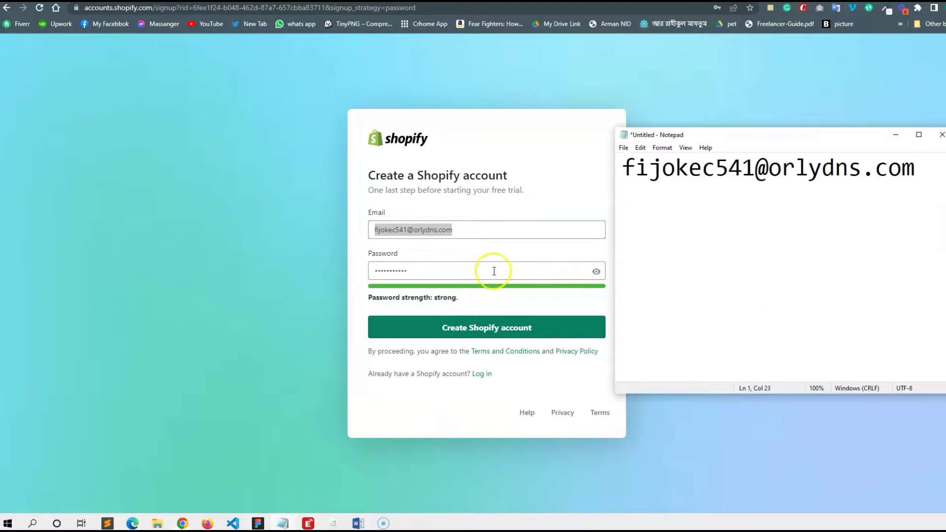
- Copy the password into Notepad on a new line below the email
{"action": "left_click", "coordinate": [597, 272]}
{"action": "double_click", "coordinate": [511, 272]}
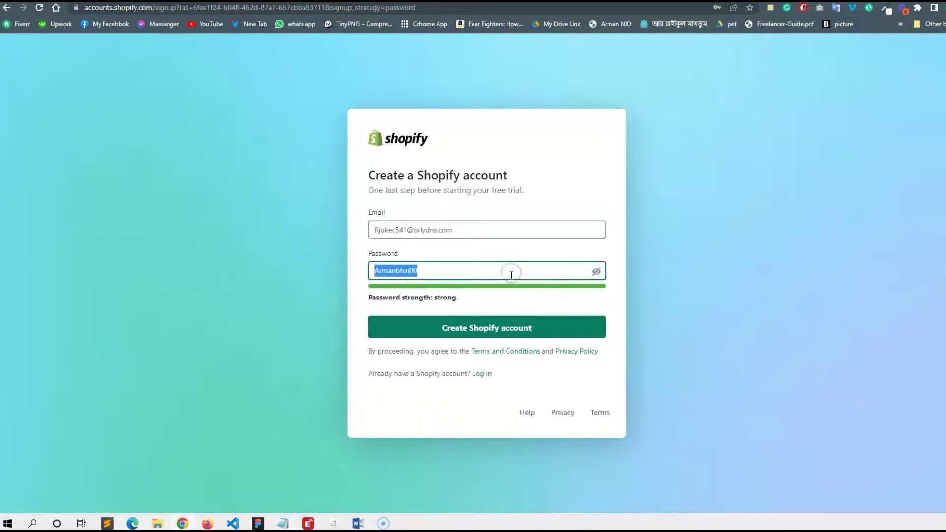
{"action": "left_click", "coordinate": [285, 523]}
{"action": "left_click", "coordinate": [909, 168]}
{"action": "key", "text": "Return"}
{"action": "key", "text": "ctrl+v"}
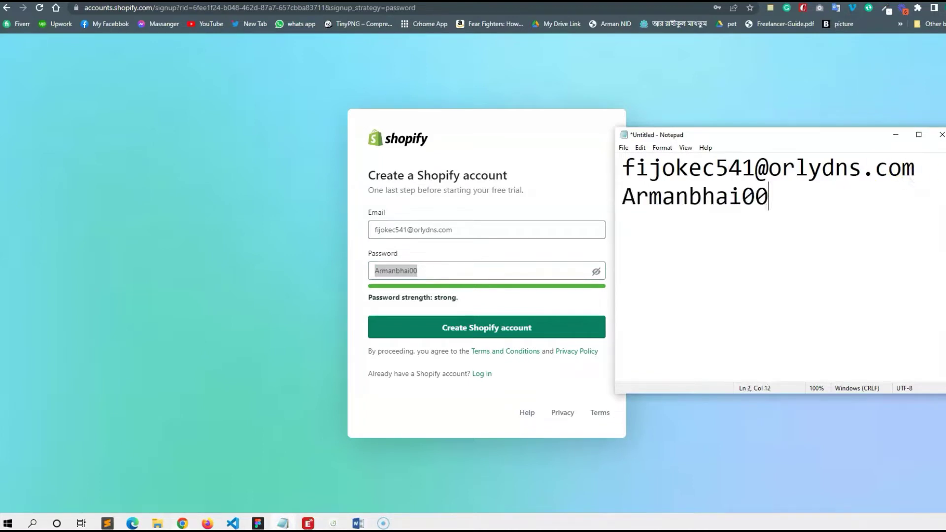
{"action": "left_click", "coordinate": [895, 127]}
- Create the Shopify account, declining Chrome's offer to save the password
{"action": "left_click", "coordinate": [452, 327]}
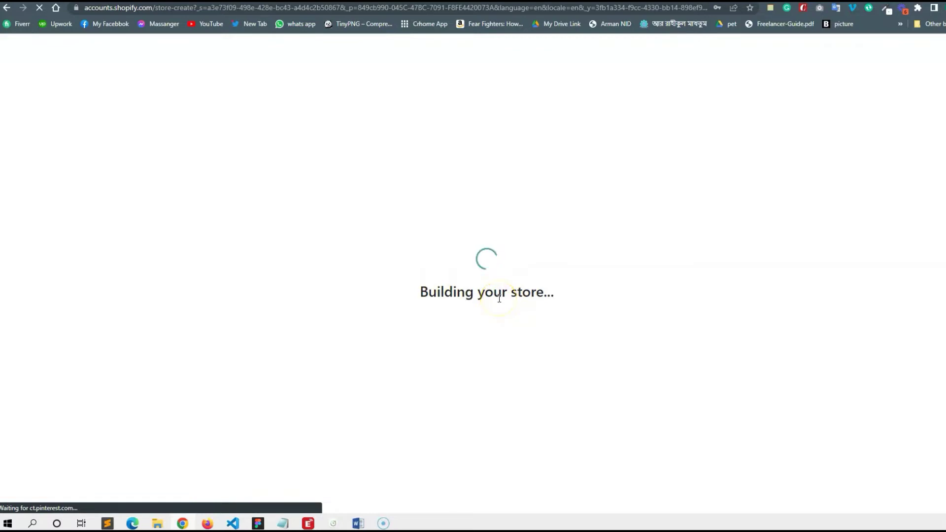
{"action": "left_click", "coordinate": [734, 154]}
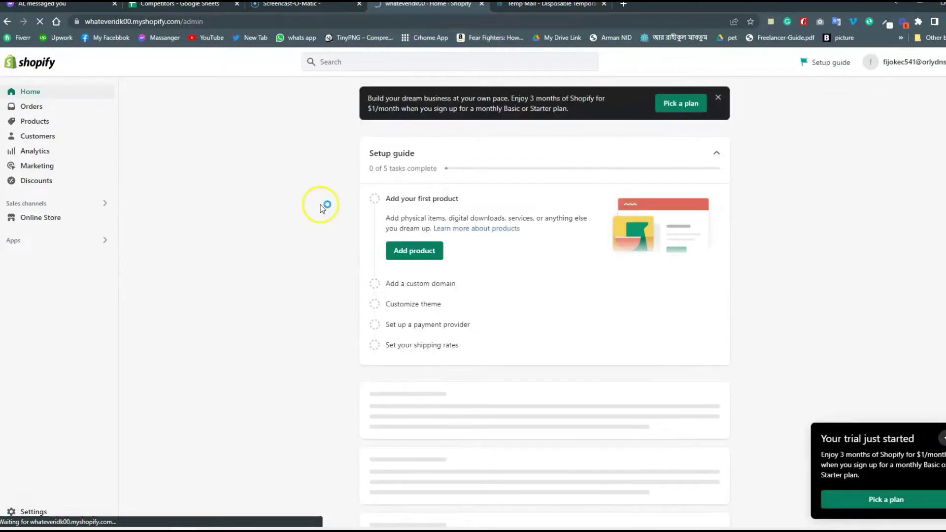
- Open the whateveridk00 store's Orders page from the admin sidebar
{"action": "left_click", "coordinate": [45, 106]}
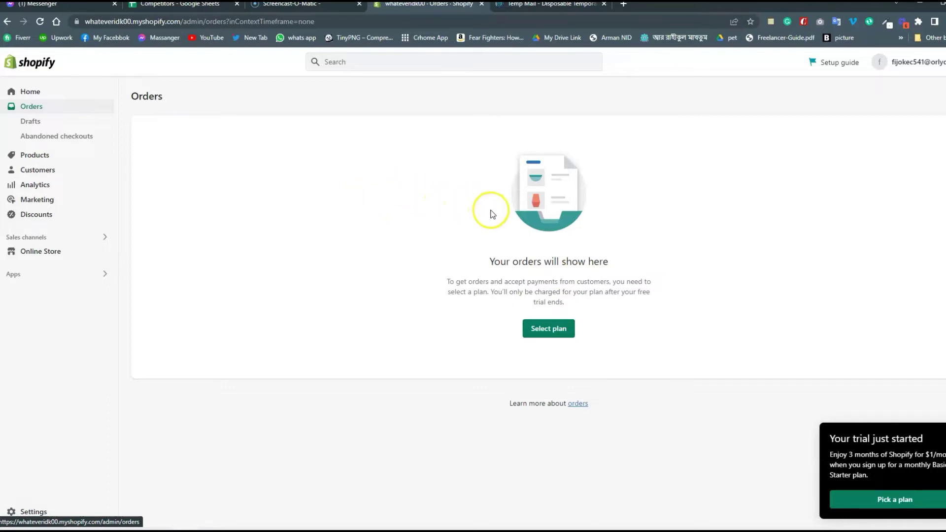
{"action": "mouse_move", "coordinate": [493, 6]}
{"action": "left_mouse_down"}
{"action": "mouse_move", "coordinate": [493, 23]}
{"action": "mouse_move", "coordinate": [495, 7]}
{"action": "left_mouse_up"}
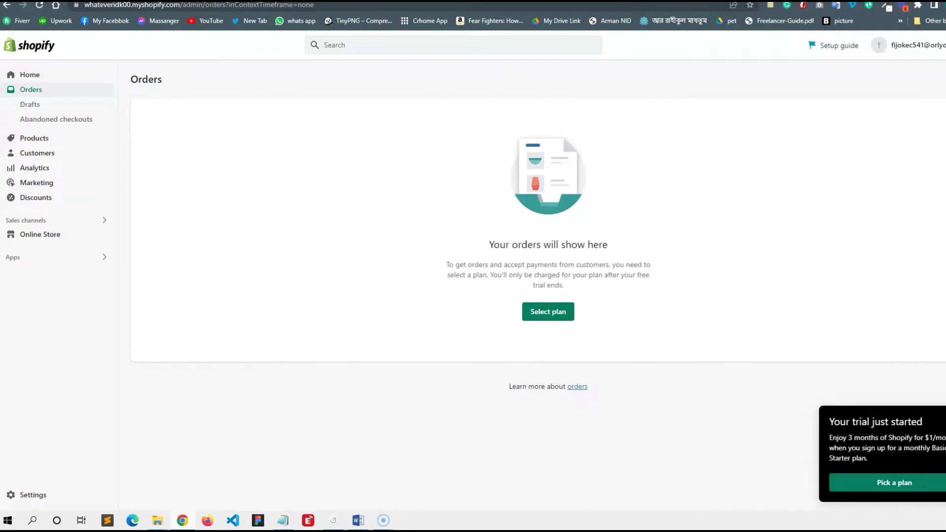
{"action": "key", "text": "ctrl+t"}
- Search Google for 'shopify partner' and reach the Partners login via Become a Shopify Partner
{"action": "left_click", "coordinate": [596, 8]}
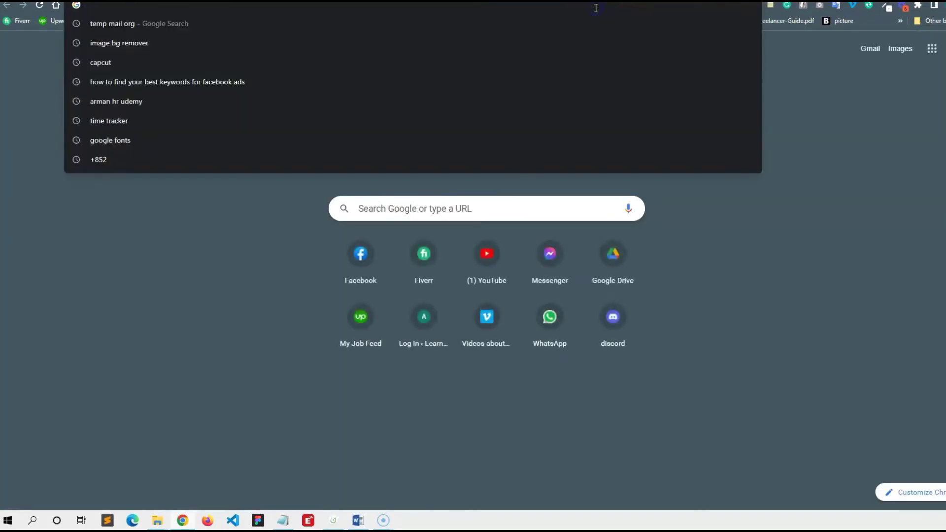
{"action": "type", "text": "shopify "}
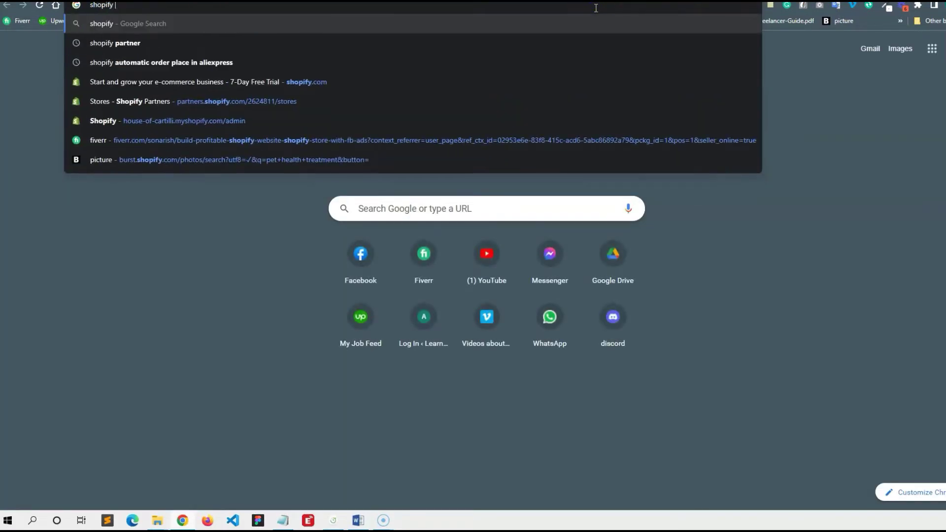
{"action": "type", "text": "partner"}
{"action": "key", "text": "Return"}
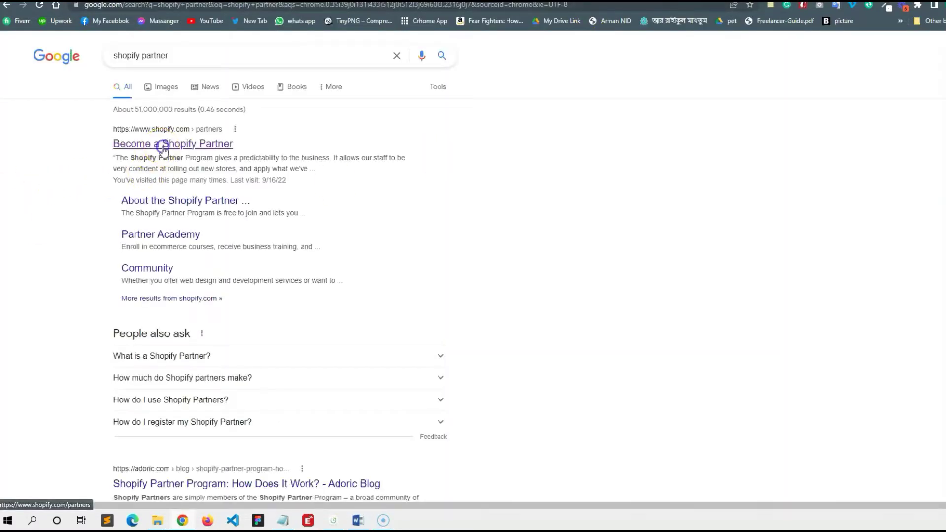
{"action": "left_click", "coordinate": [179, 151]}
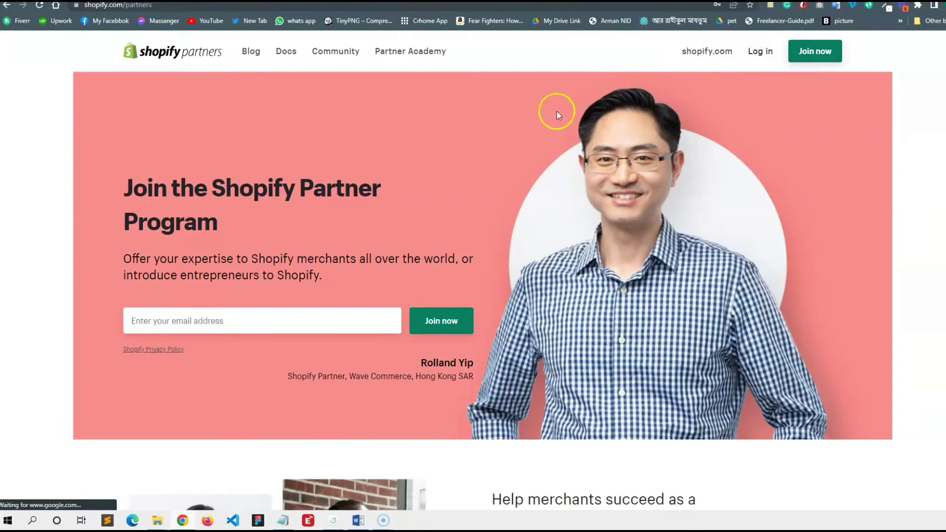
{"action": "left_click", "coordinate": [760, 51]}
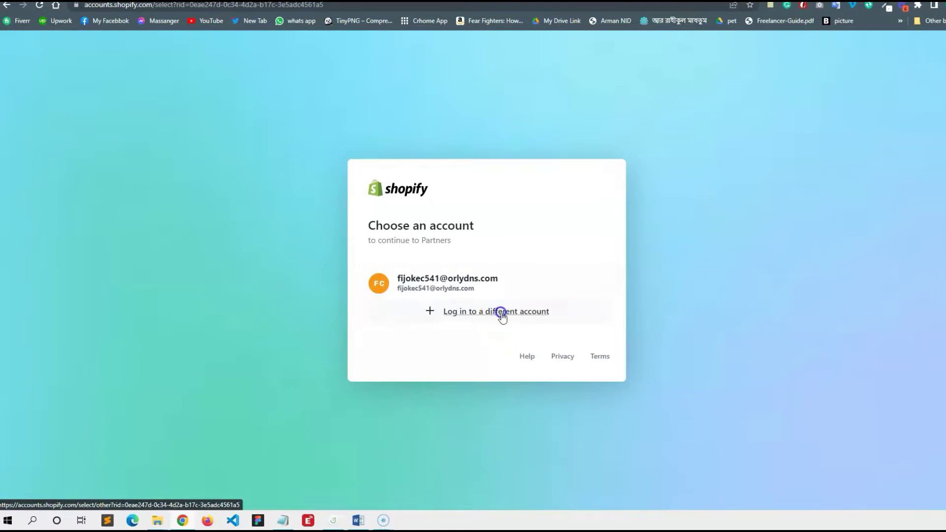
- Log in to Shopify Partners with a different account using the autofilled password
{"action": "left_click", "coordinate": [501, 313]}
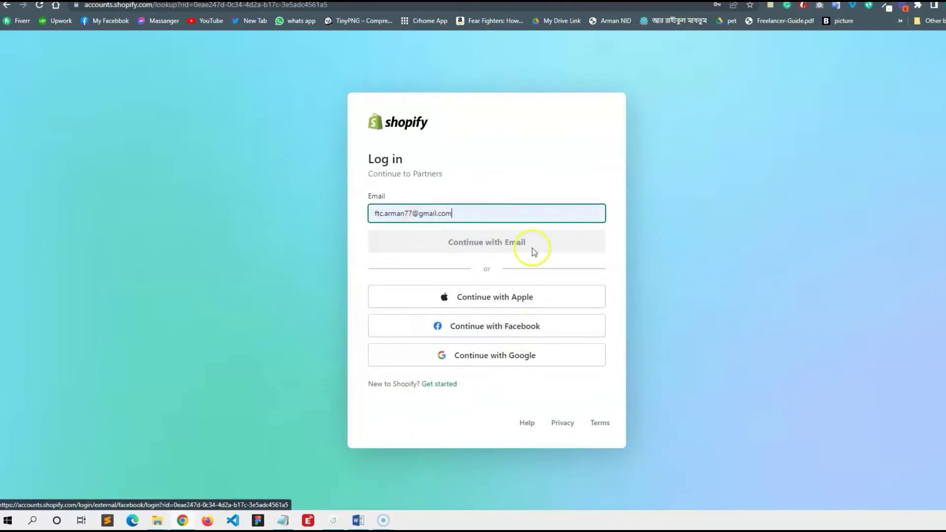
{"action": "left_click", "coordinate": [499, 211]}
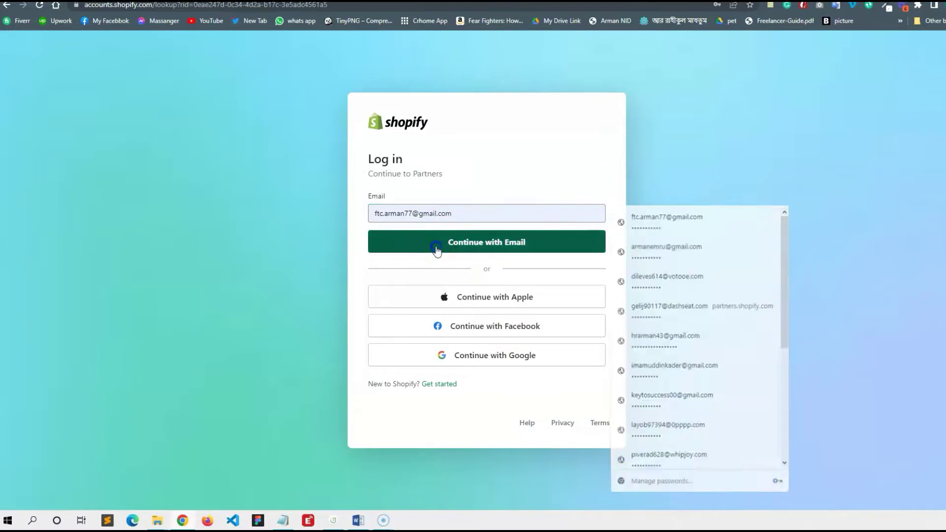
{"action": "left_click", "coordinate": [522, 242]}
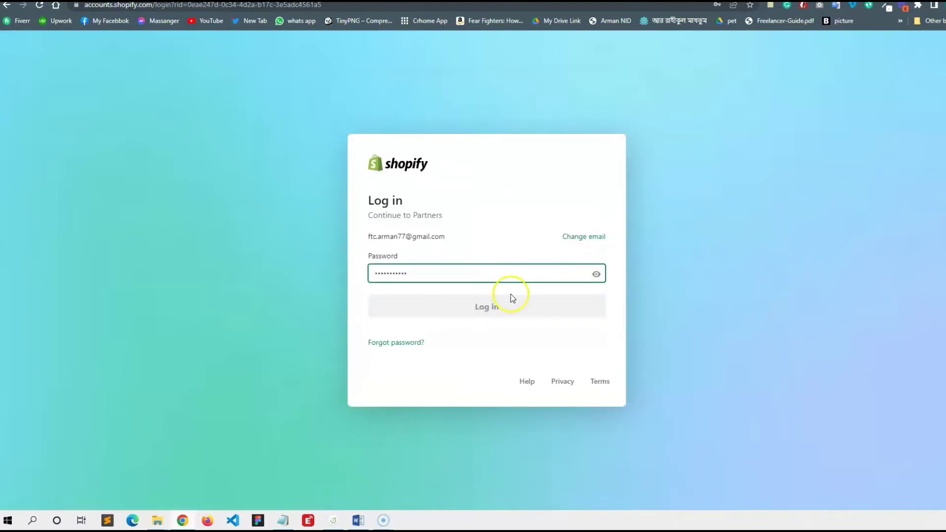
{"action": "left_click", "coordinate": [471, 327]}
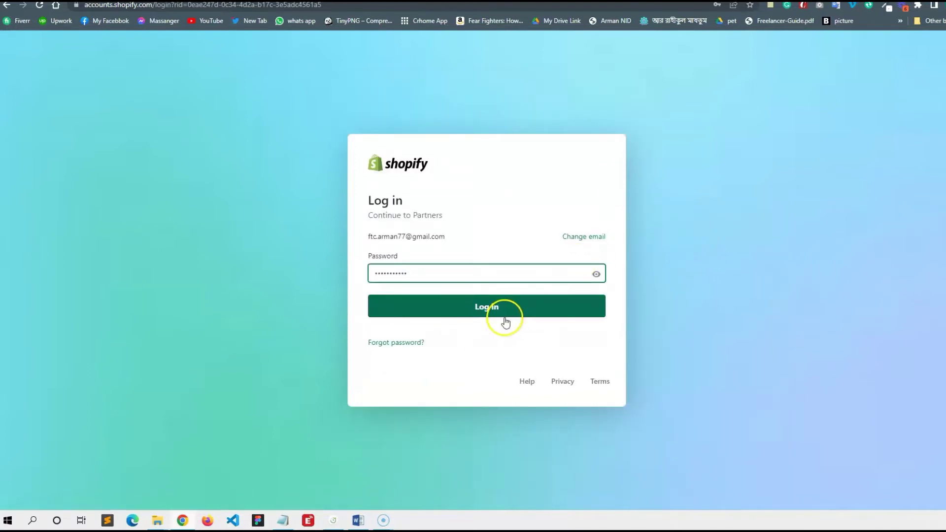
{"action": "left_click", "coordinate": [495, 311]}
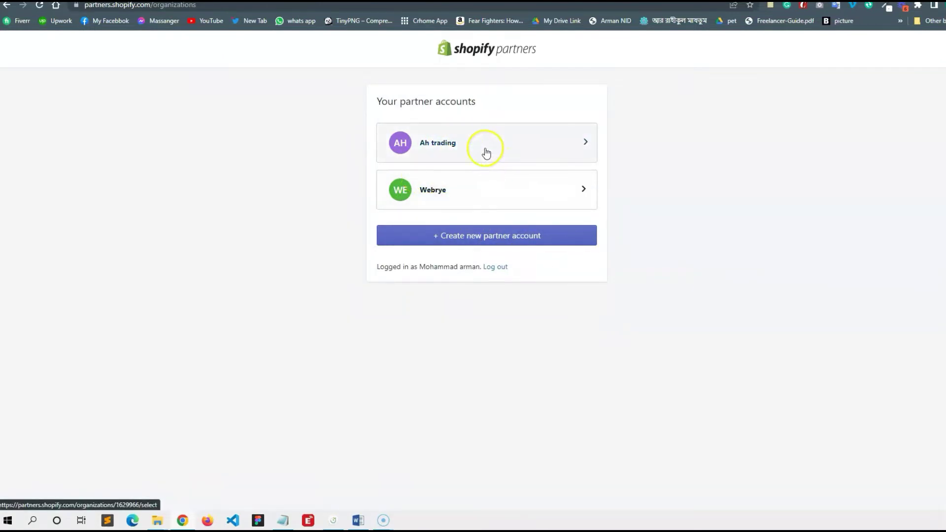
- Check Ah trading's store-creation warning, then go back and open the Webrye partner account
{"action": "left_click", "coordinate": [486, 148]}
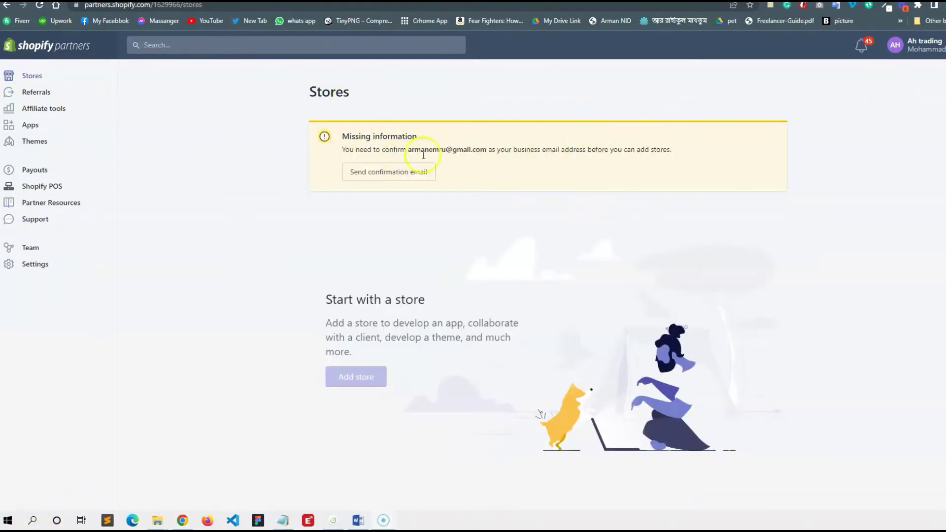
{"action": "left_click", "coordinate": [6, 7]}
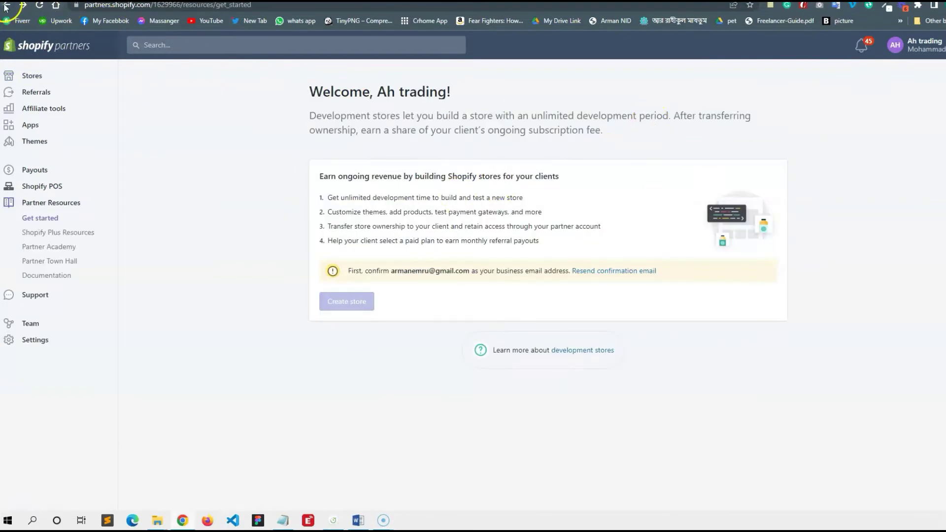
{"action": "left_click", "coordinate": [480, 185]}
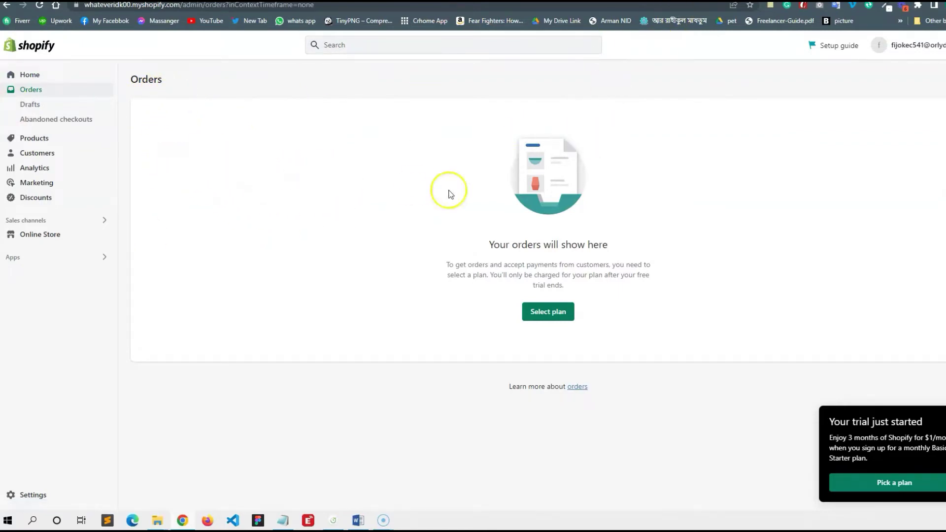
- Switch back to the Shopify Partners tab showing Webrye's Stores list
{"action": "key", "text": "ctrl+Tab"}
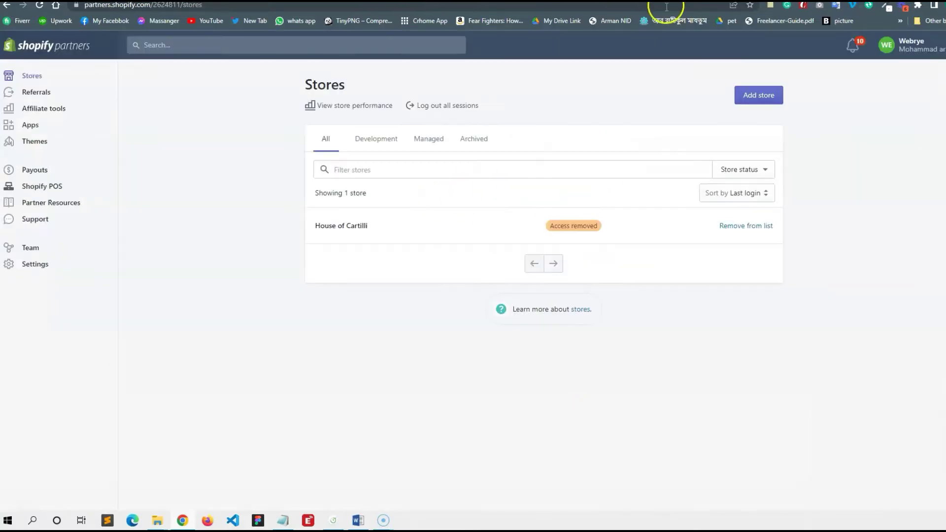
{"action": "left_click", "coordinate": [32, 75]}
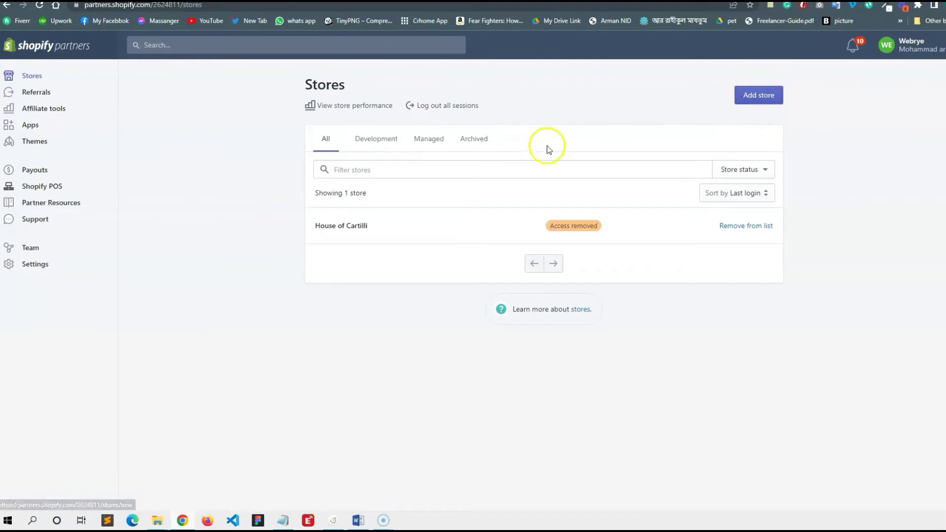
- Start a new store and select Managed store as its store type
{"action": "left_click", "coordinate": [756, 101]}
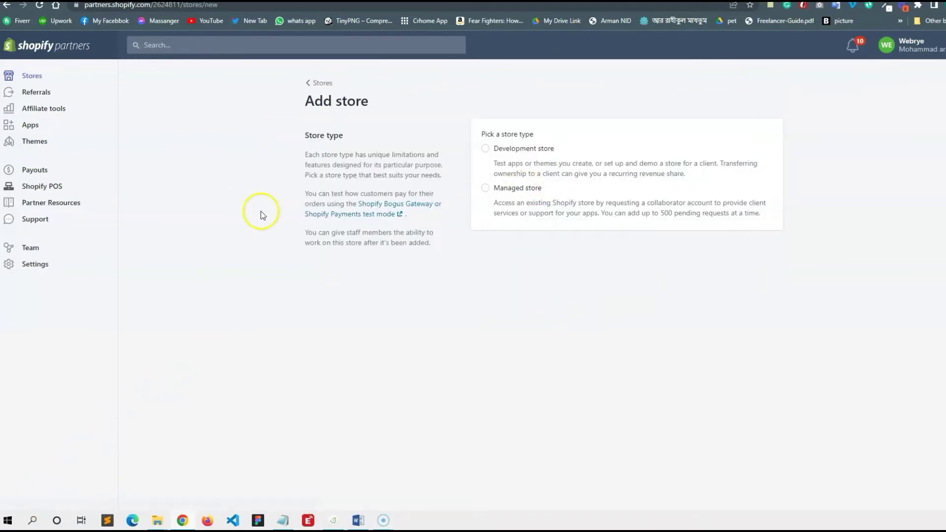
{"action": "left_click", "coordinate": [485, 189]}
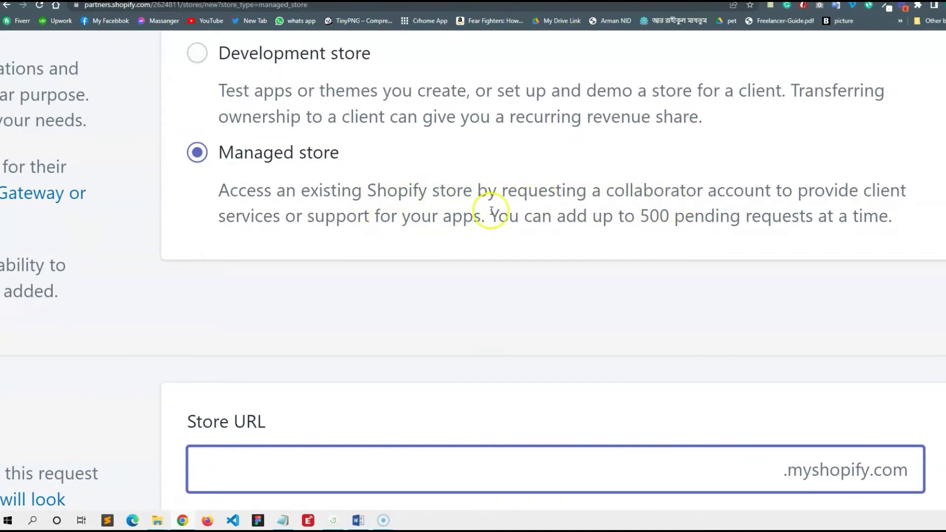
{"action": "left_click_drag", "start_coordinate": [498, 217], "coordinate": [669, 217]}
- Reset the browser zoom, then enlarge the page for readability
{"action": "left_click", "coordinate": [643, 217]}
{"action": "left_click", "coordinate": [693, 217]}
{"action": "triple_click", "coordinate": [694, 216]}
{"action": "left_click", "coordinate": [688, 217]}
{"action": "key", "text": "ctrl+0"}
{"action": "key", "text": "ctrl+plus"}
{"action": "left_click", "coordinate": [683, 225]}
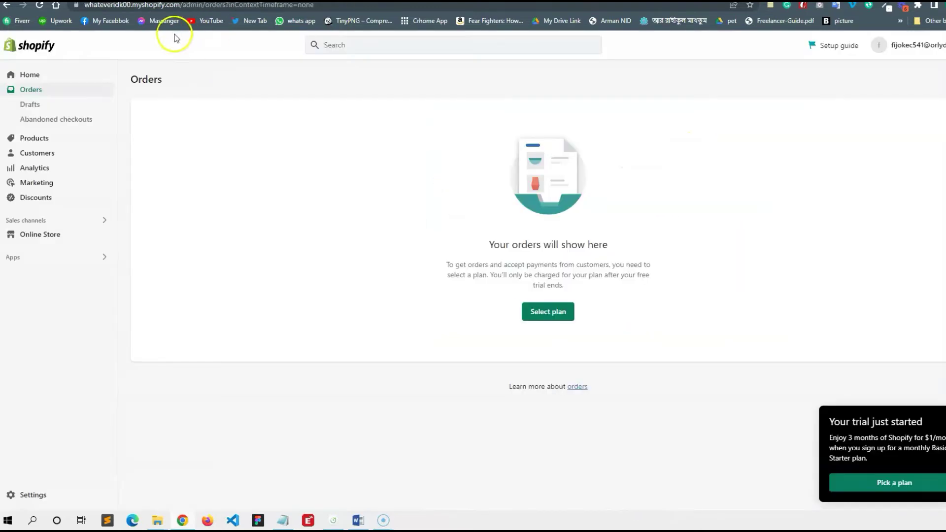
{"action": "left_click_drag", "start_coordinate": [181, 7], "coordinate": [78, 6]}
{"action": "key", "text": "ctrl+c"}
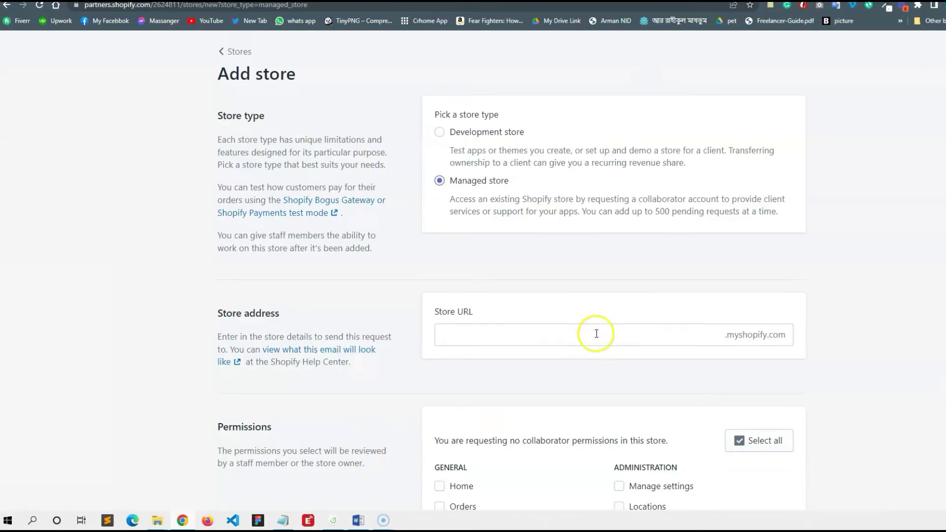
{"action": "left_click", "coordinate": [597, 334]}
{"action": "key", "text": "ctrl+v"}
{"action": "left_click_drag", "start_coordinate": [472, 341], "coordinate": [431, 338]}
{"action": "key", "text": "BackSpace"}
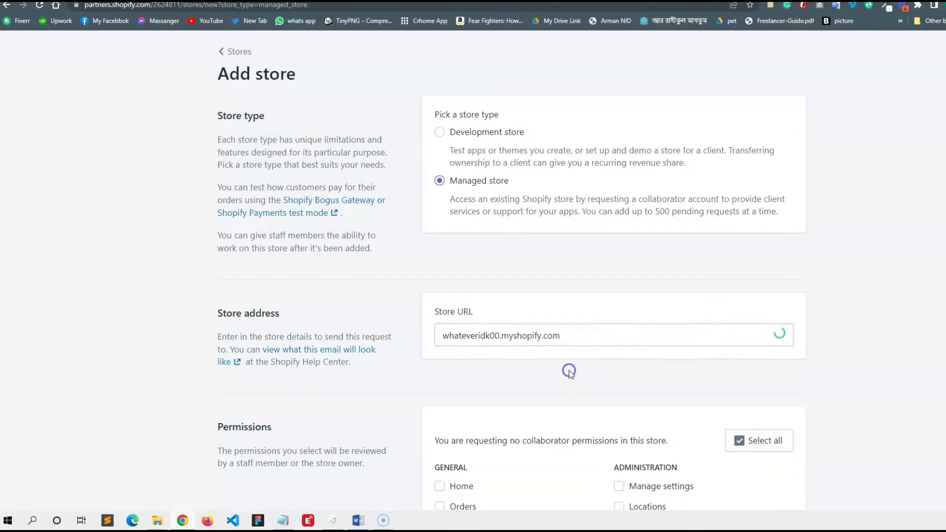
{"action": "scroll", "coordinate": [848, 324], "scroll_direction": "down", "scroll_amount": 7}
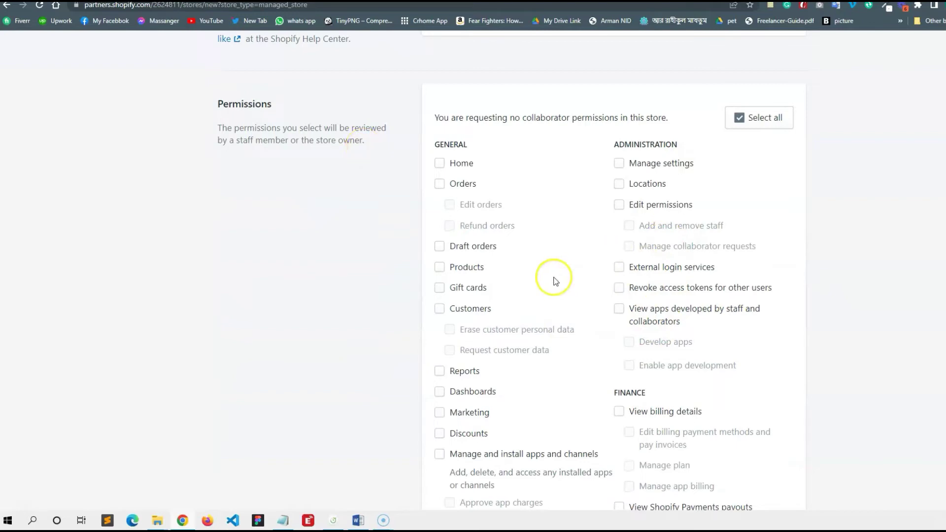
- Request the Dashboards, Themes, Navigation, and Blog posts and pages permissions
{"action": "left_click", "coordinate": [476, 394]}
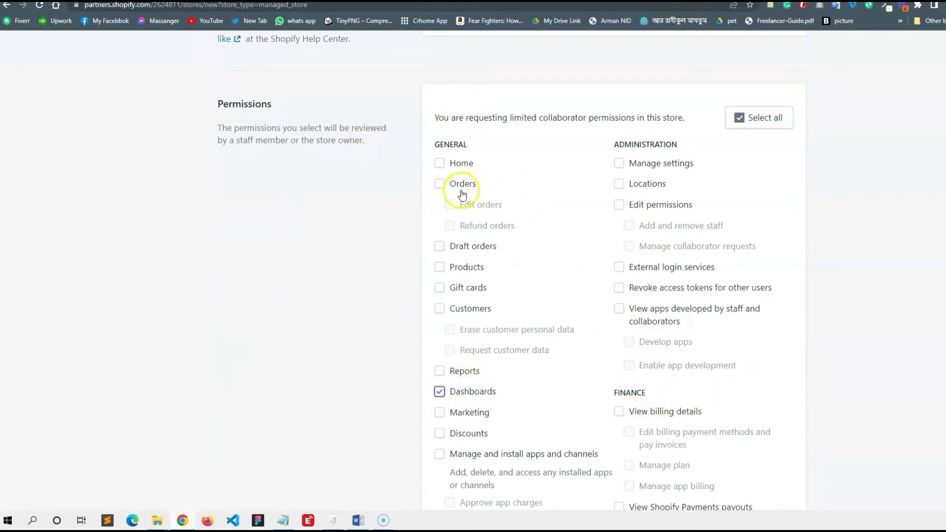
{"action": "scroll", "coordinate": [519, 292], "scroll_direction": "down", "scroll_amount": 4}
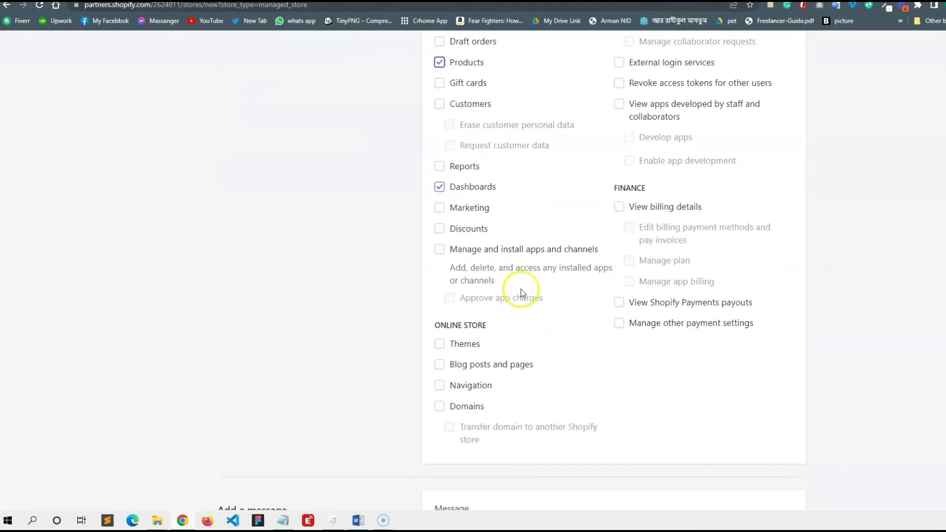
{"action": "left_click", "coordinate": [463, 344]}
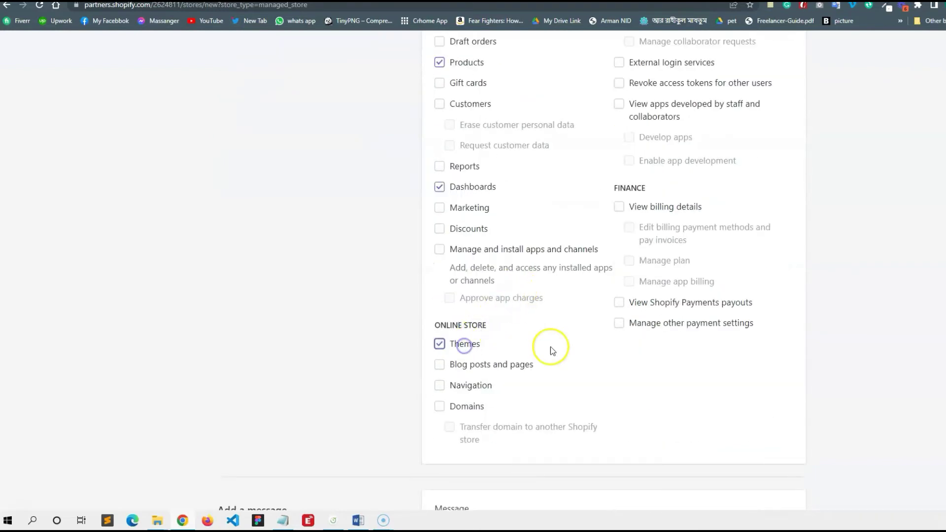
{"action": "left_click", "coordinate": [473, 387]}
{"action": "left_click", "coordinate": [509, 370]}
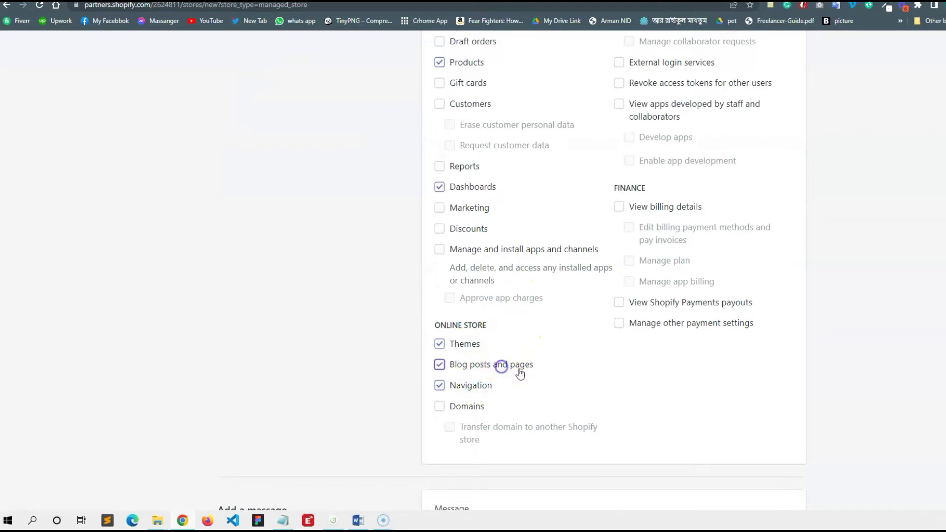
- Also request Manage settings, then place the cursor in the Message box
{"action": "scroll", "coordinate": [567, 261], "scroll_direction": "up", "scroll_amount": 2}
{"action": "scroll", "coordinate": [613, 272], "scroll_direction": "down", "scroll_amount": 3}
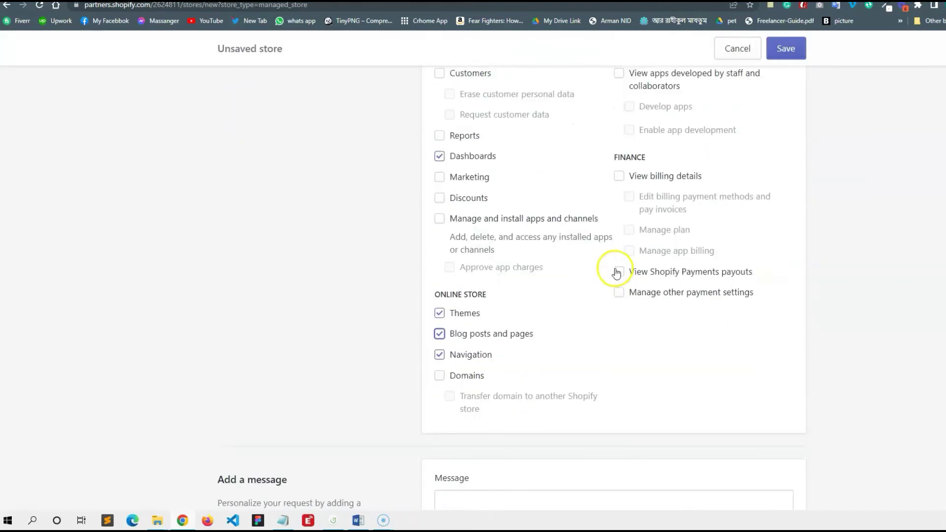
{"action": "scroll", "coordinate": [599, 258], "scroll_direction": "down", "scroll_amount": 2}
{"action": "scroll", "coordinate": [600, 256], "scroll_direction": "up", "scroll_amount": 10}
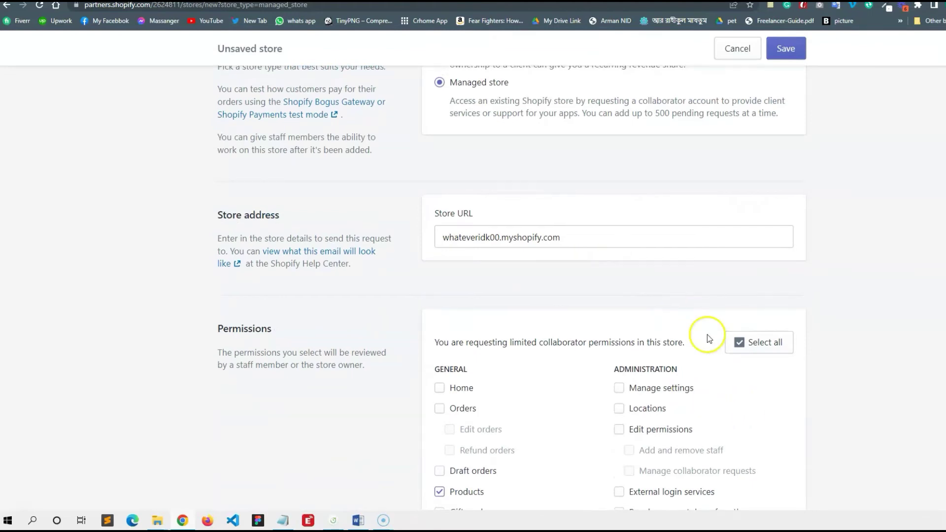
{"action": "left_click", "coordinate": [662, 387]}
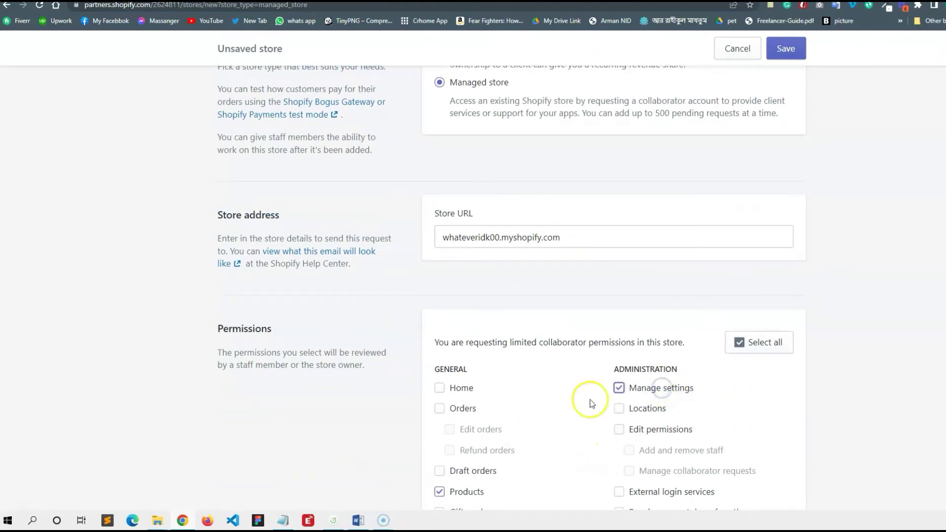
{"action": "scroll", "coordinate": [564, 300], "scroll_direction": "down", "scroll_amount": 2}
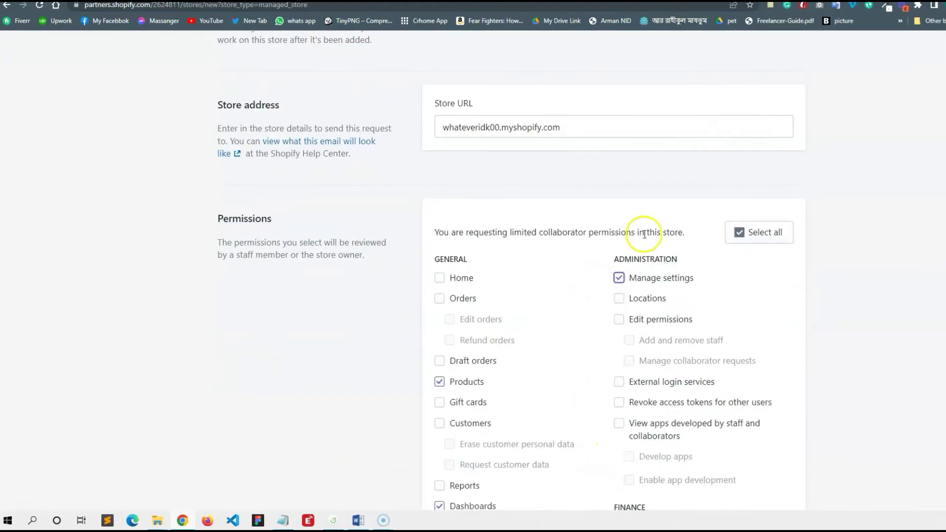
{"action": "scroll", "coordinate": [591, 266], "scroll_direction": "down", "scroll_amount": 8}
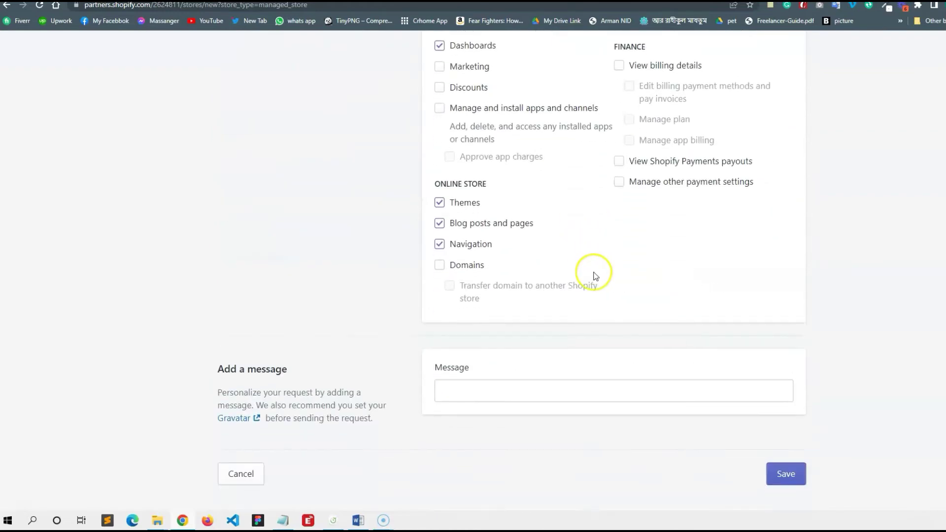
{"action": "left_click", "coordinate": [514, 390]}
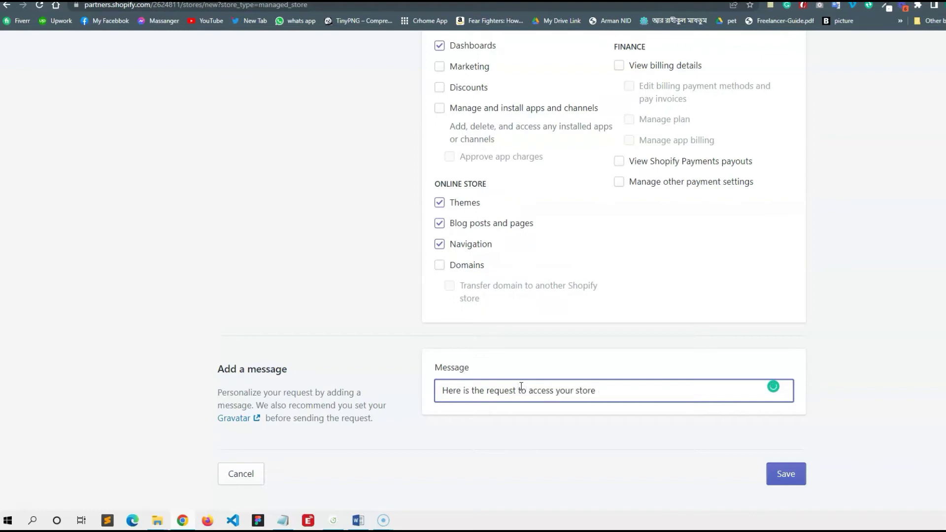
- Save the Add store form to send the whateveridk00 managed-store access request
{"action": "left_click", "coordinate": [785, 472]}
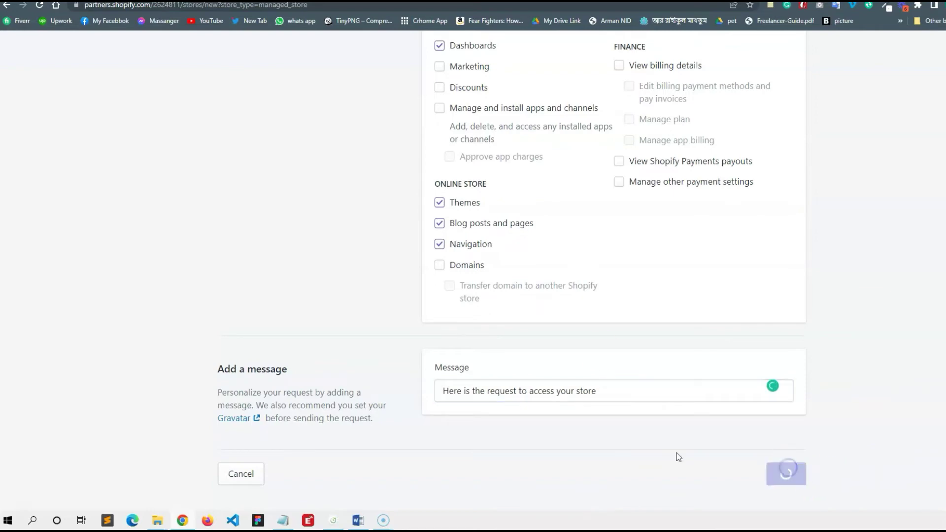
{"action": "scroll", "coordinate": [621, 335], "scroll_direction": "up", "scroll_amount": 2}
{"action": "scroll", "coordinate": [635, 341], "scroll_direction": "up", "scroll_amount": 10}
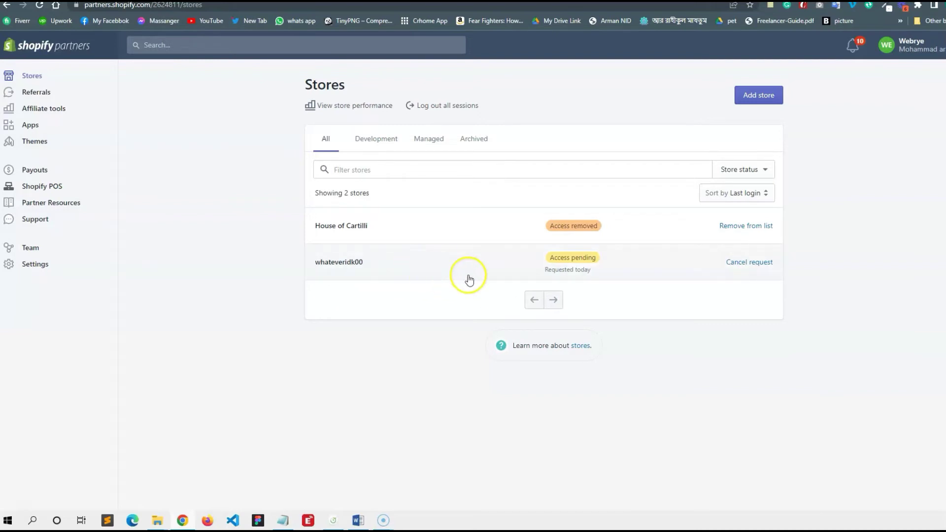
{"action": "left_click", "coordinate": [457, 255]}
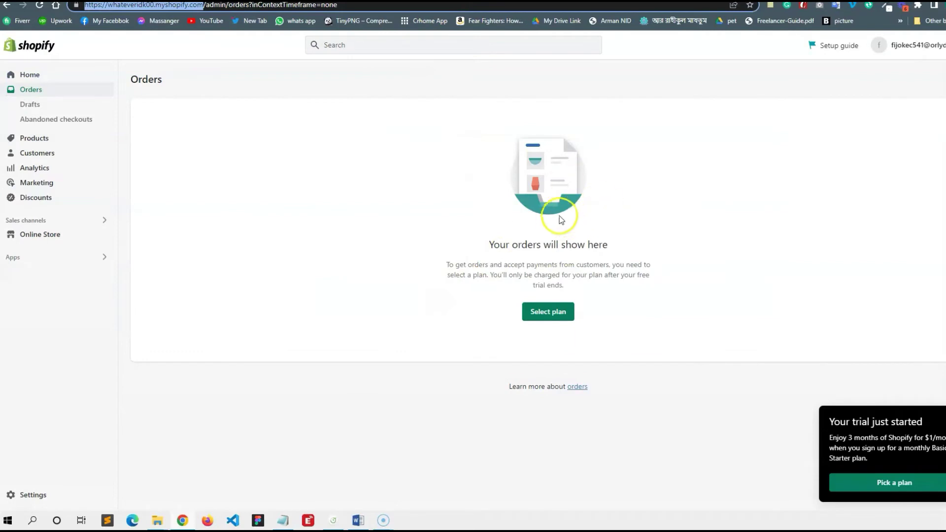
{"action": "key", "text": "alt+Left"}
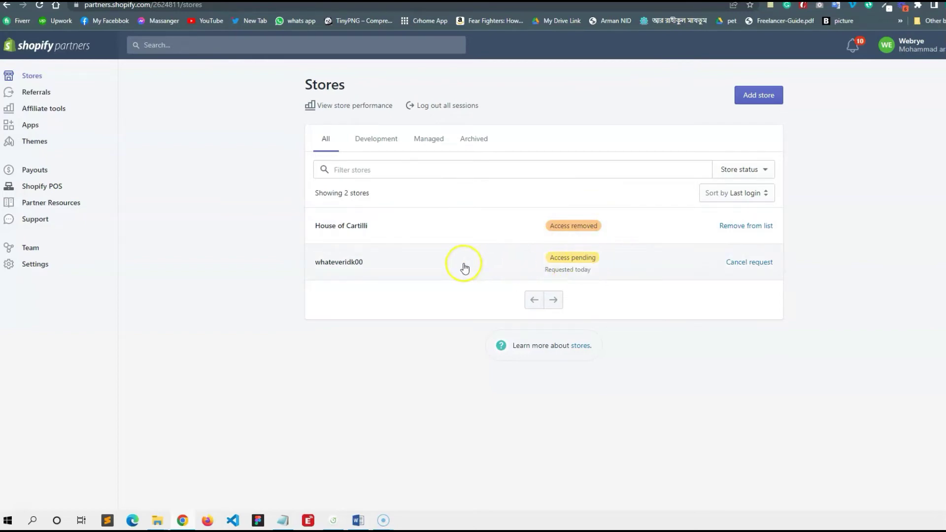
{"action": "left_click", "coordinate": [549, 3]}
{"action": "scroll", "coordinate": [471, 323], "scroll_direction": "down", "scroll_amount": 4}
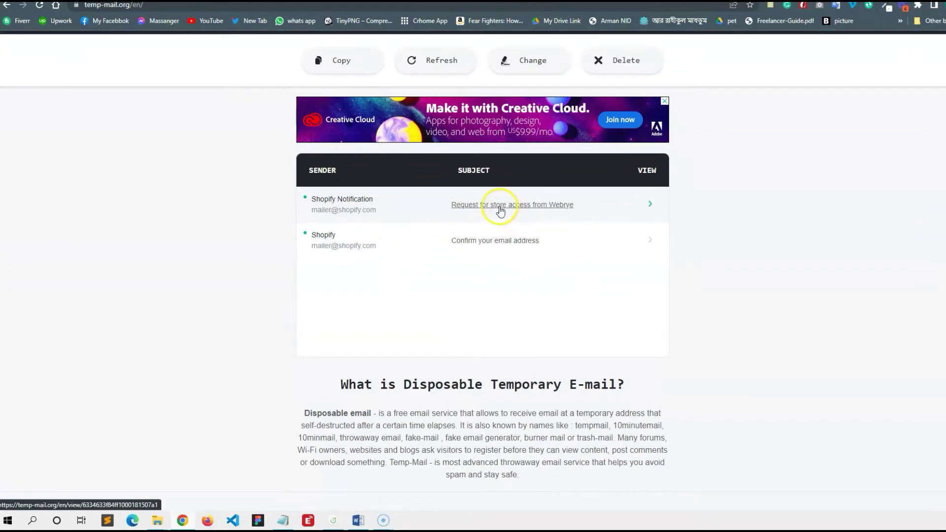
- Open the 'Request for store access' email in Temp Mail
{"action": "scroll", "coordinate": [478, 229], "scroll_direction": "up", "scroll_amount": 4}
{"action": "scroll", "coordinate": [481, 237], "scroll_direction": "down", "scroll_amount": 4}
{"action": "left_click", "coordinate": [430, 209]}
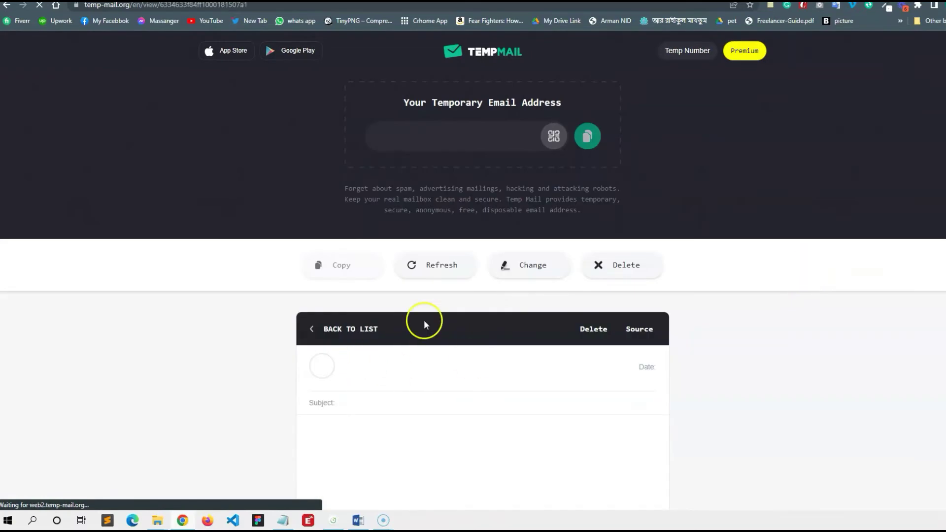
- Read the email and open its View request page in the whateveridk00 admin
{"action": "scroll", "coordinate": [681, 273], "scroll_direction": "down", "scroll_amount": 5}
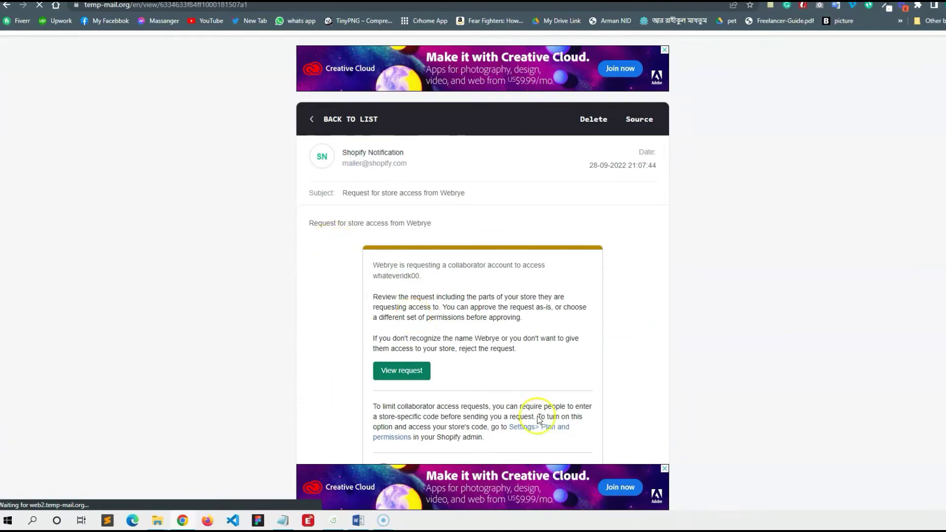
{"action": "scroll", "coordinate": [498, 354], "scroll_direction": "down", "scroll_amount": 4}
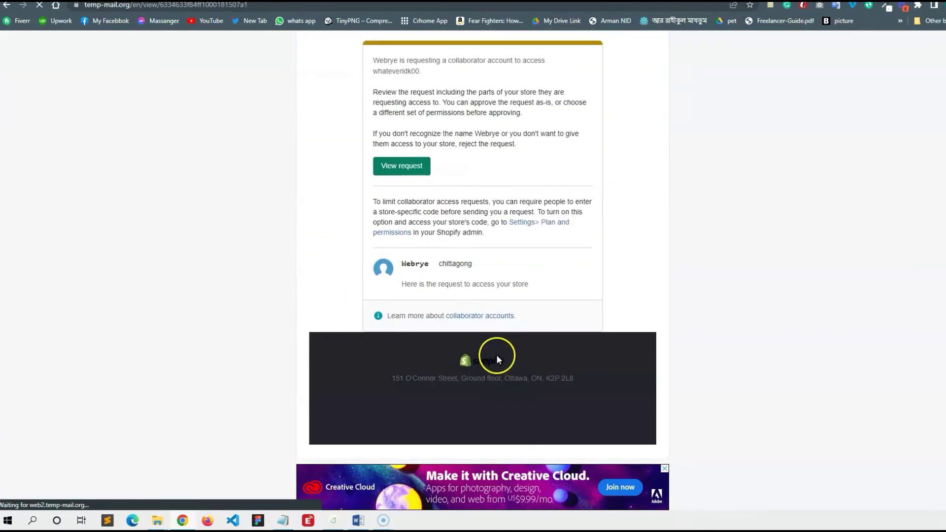
{"action": "scroll", "coordinate": [468, 261], "scroll_direction": "down", "scroll_amount": 6}
{"action": "scroll", "coordinate": [423, 271], "scroll_direction": "up", "scroll_amount": 7}
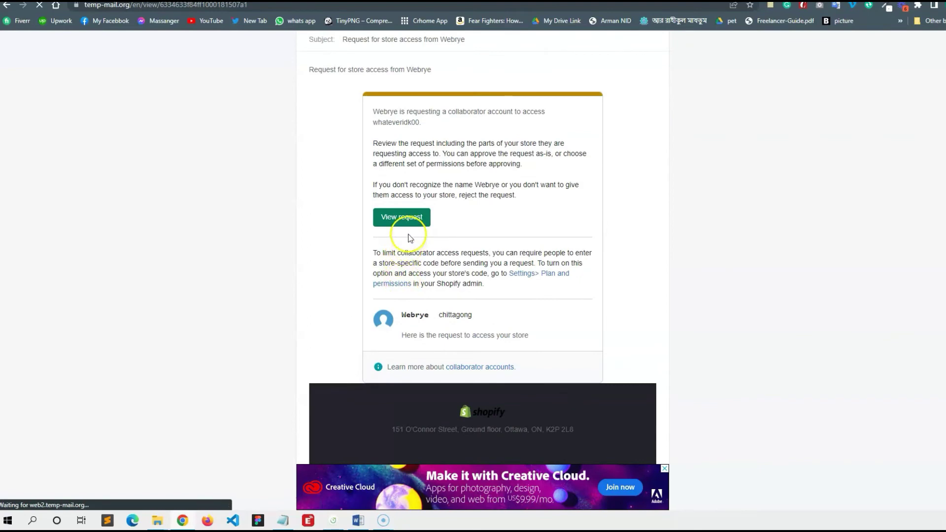
{"action": "scroll", "coordinate": [505, 275], "scroll_direction": "up", "scroll_amount": 3}
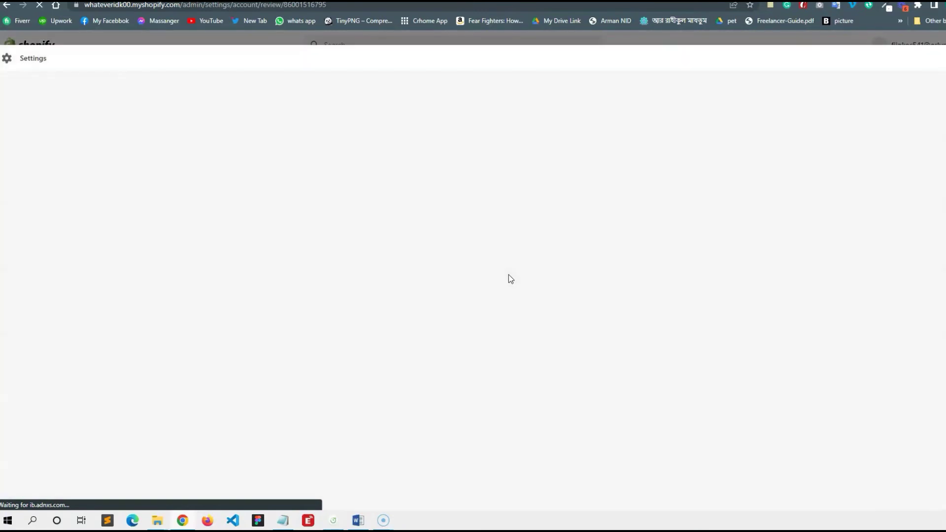
{"action": "left_click", "coordinate": [509, 285]}
{"action": "left_click", "coordinate": [139, 90]}
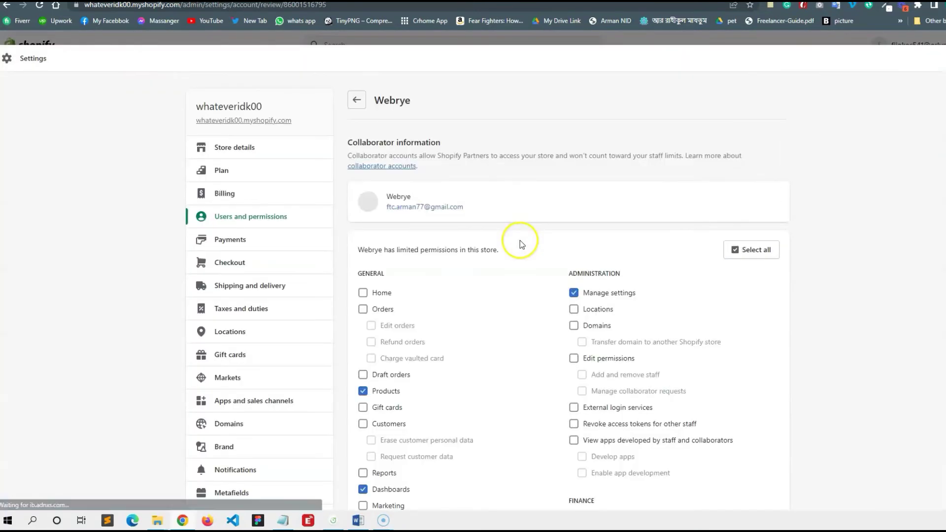
- Review the requested permissions, accept the collaborator request, and close the tab
{"action": "scroll", "coordinate": [507, 219], "scroll_direction": "down", "scroll_amount": 3}
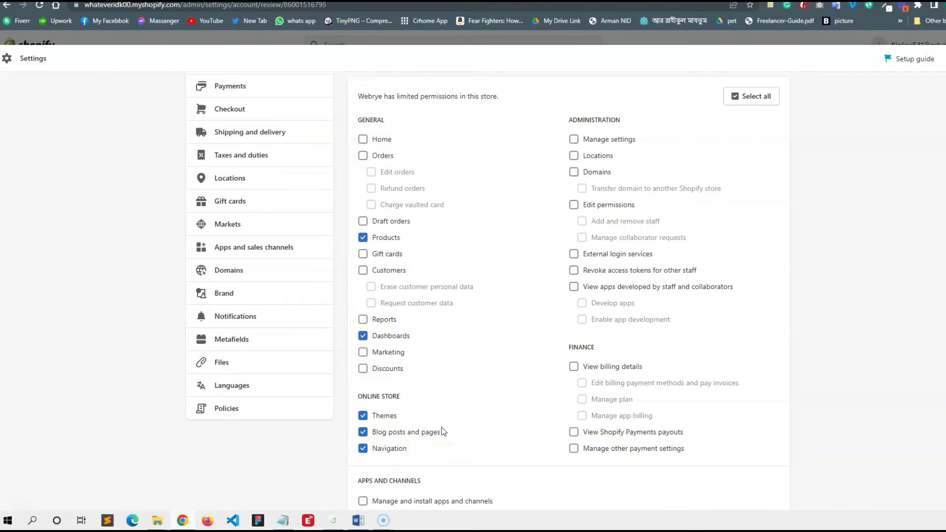
{"action": "scroll", "coordinate": [443, 433], "scroll_direction": "down", "scroll_amount": 3}
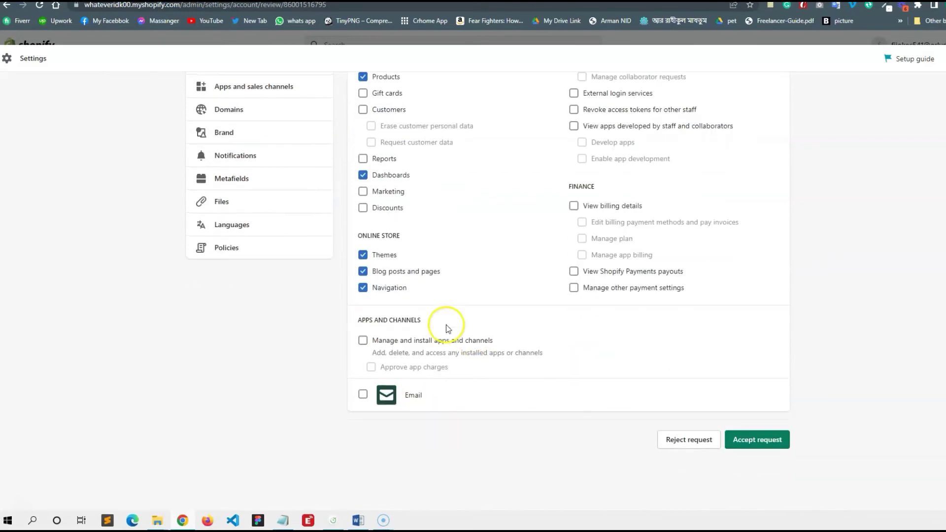
{"action": "scroll", "coordinate": [641, 176], "scroll_direction": "up", "scroll_amount": 5}
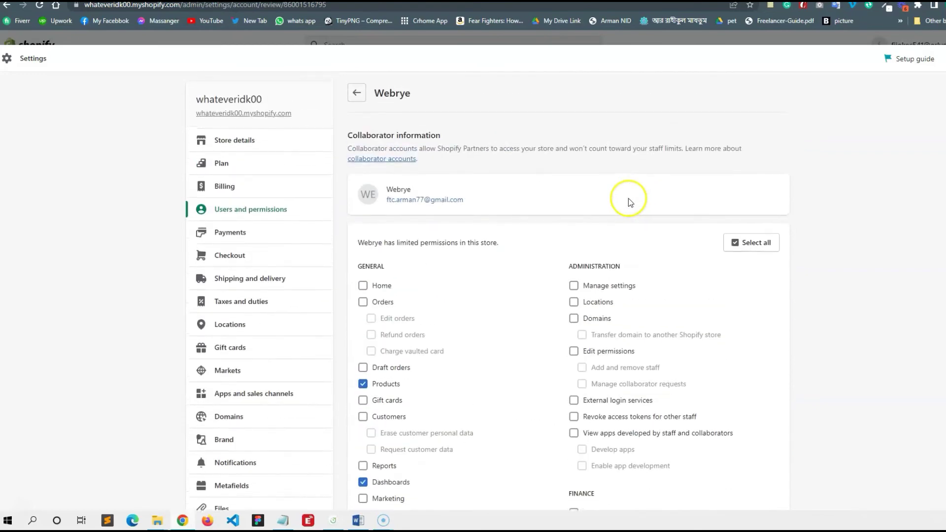
{"action": "scroll", "coordinate": [630, 199], "scroll_direction": "down", "scroll_amount": 6}
{"action": "left_click", "coordinate": [766, 447]}
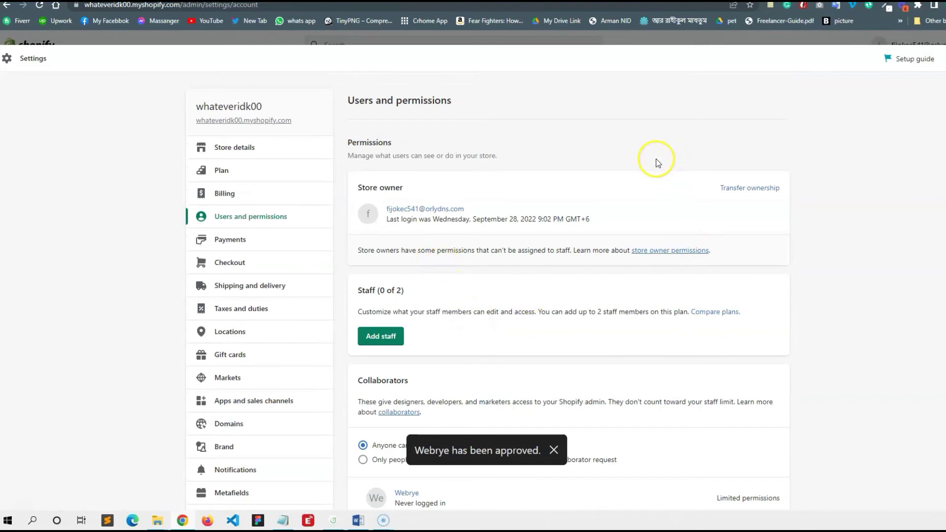
{"action": "key", "text": "ctrl+w"}
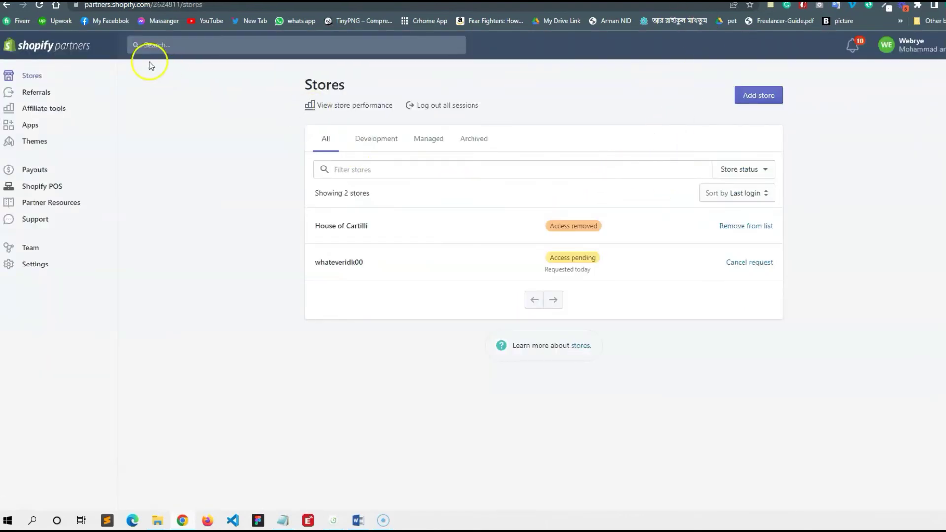
- Reload the Partners Stores list twice to refresh whateveridk00's access status
{"action": "left_click", "coordinate": [39, 5]}
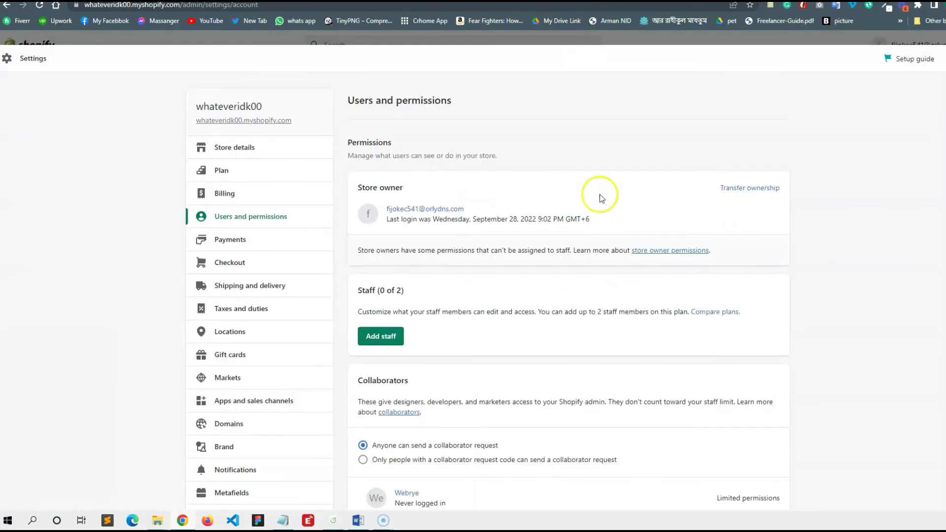
{"action": "scroll", "coordinate": [561, 271], "scroll_direction": "down", "scroll_amount": 3}
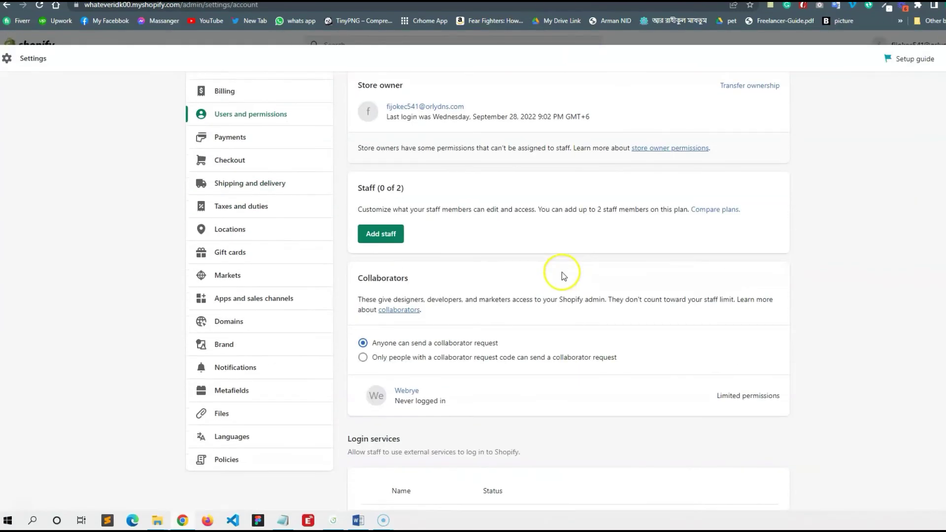
{"action": "scroll", "coordinate": [560, 239], "scroll_direction": "down", "scroll_amount": 2}
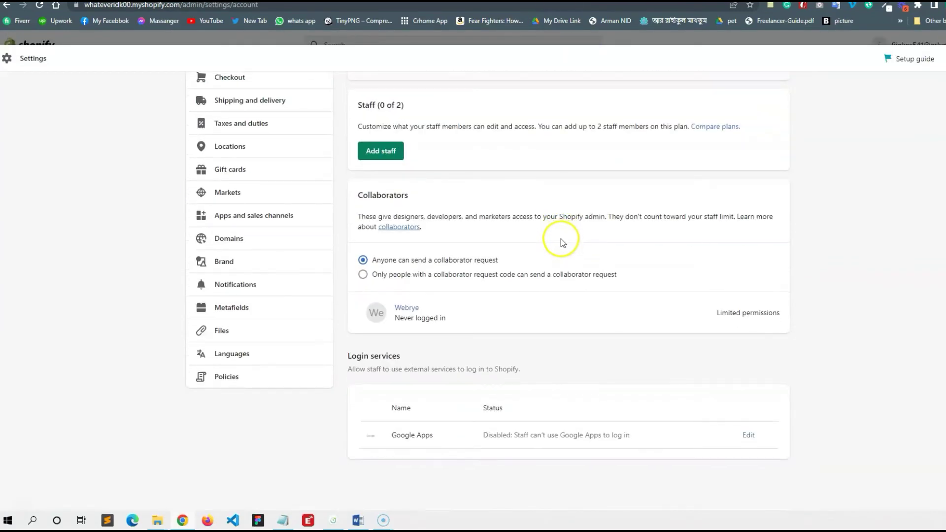
{"action": "scroll", "coordinate": [561, 239], "scroll_direction": "up", "scroll_amount": 4}
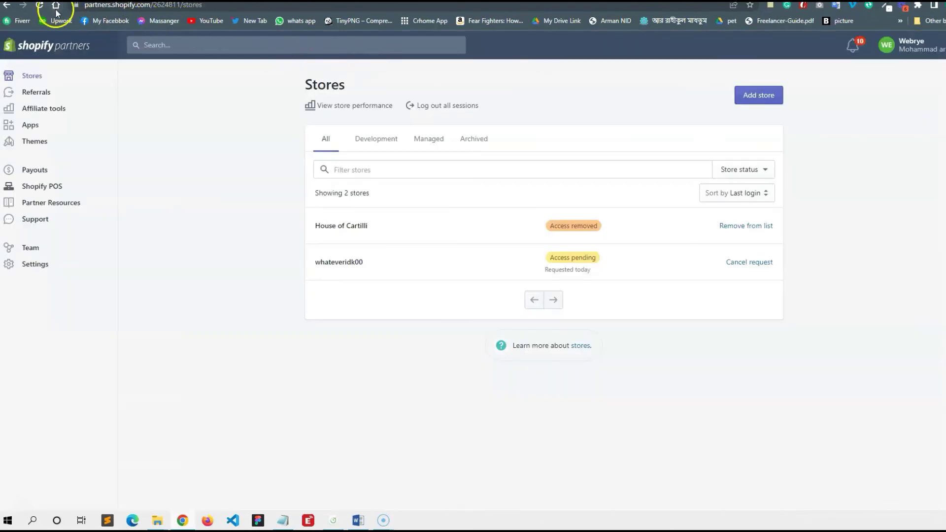
{"action": "left_click", "coordinate": [40, 5]}
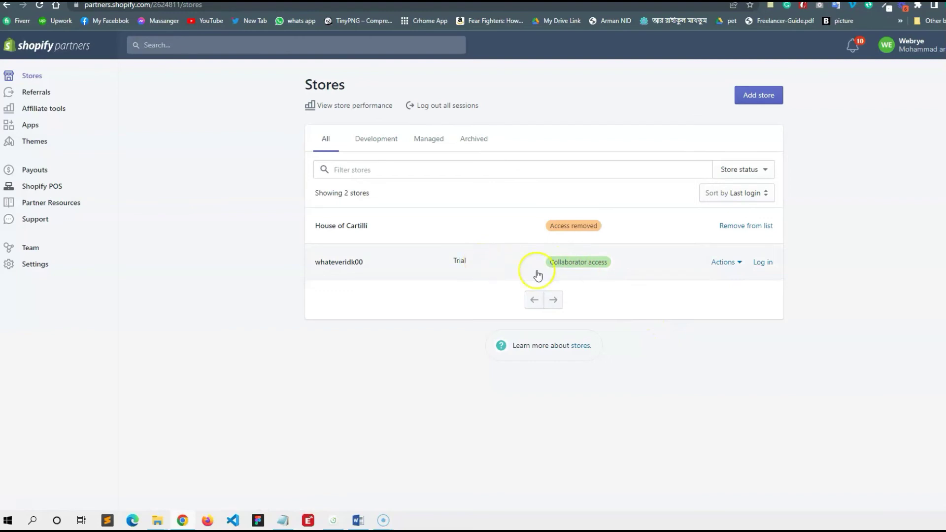
- Log in to the whateveridk00 store admin from its row in the Partners Stores list
{"action": "left_click", "coordinate": [566, 271]}
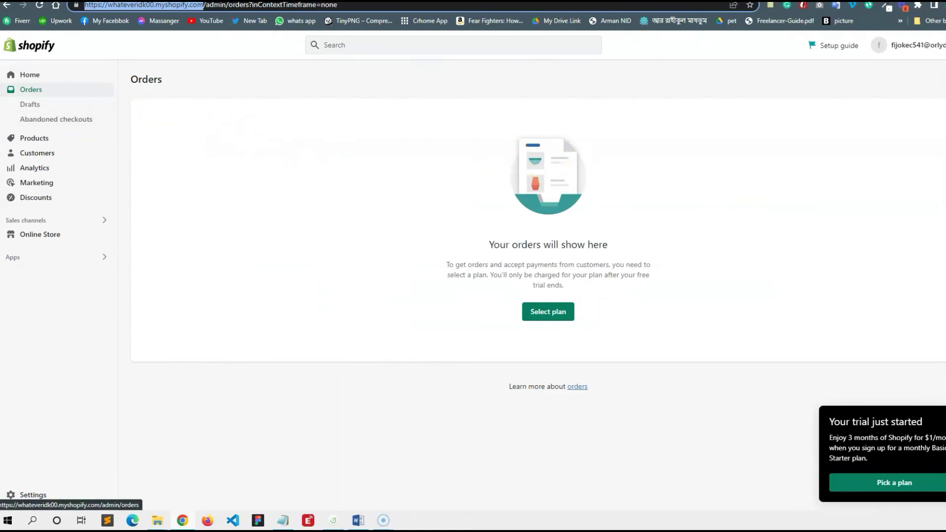
{"action": "key", "text": "ctrl+w"}
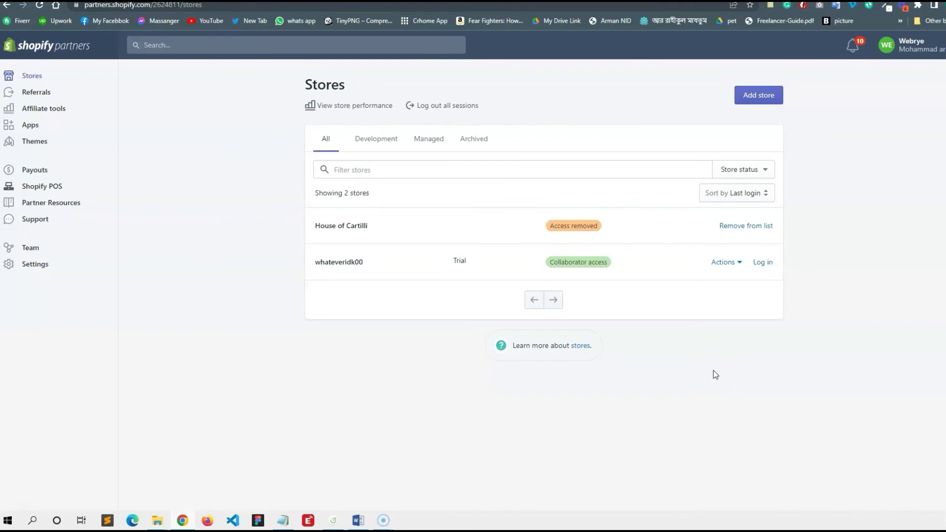
{"action": "left_click", "coordinate": [767, 263]}
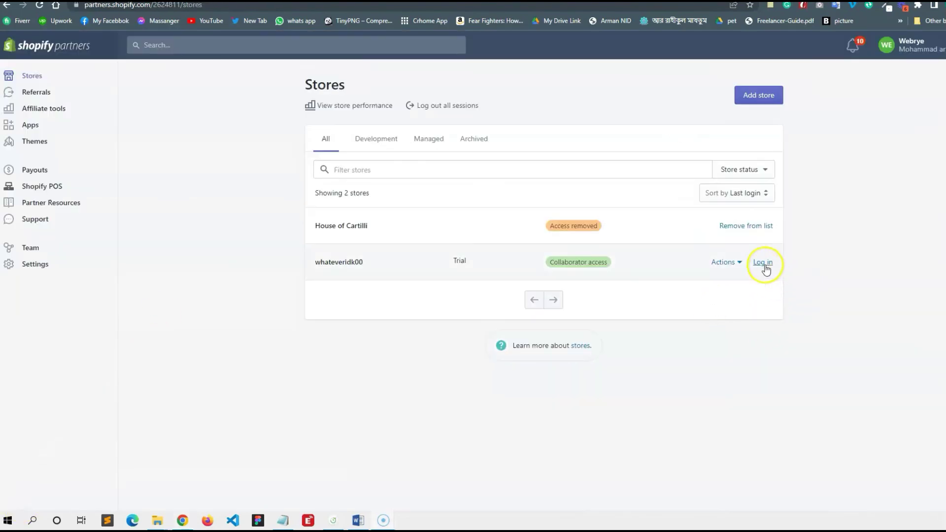
{"action": "left_click", "coordinate": [764, 262]}
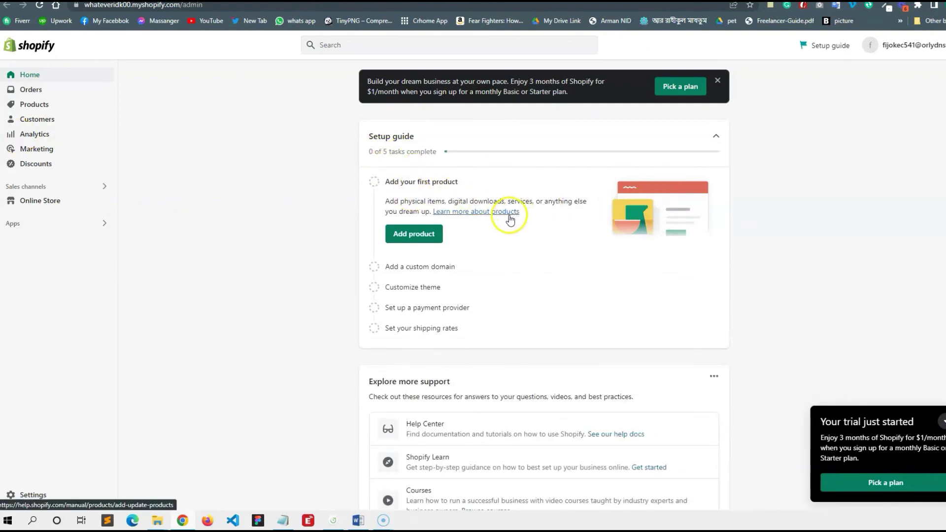
- Visit Orders, Online Store, Marketing and Home, then return to Orders
{"action": "left_click", "coordinate": [43, 90]}
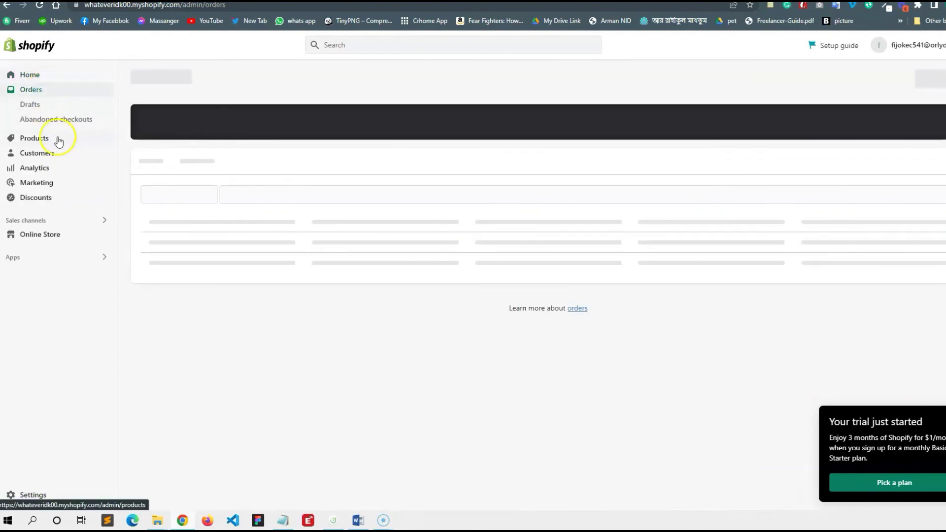
{"action": "left_click", "coordinate": [54, 232]}
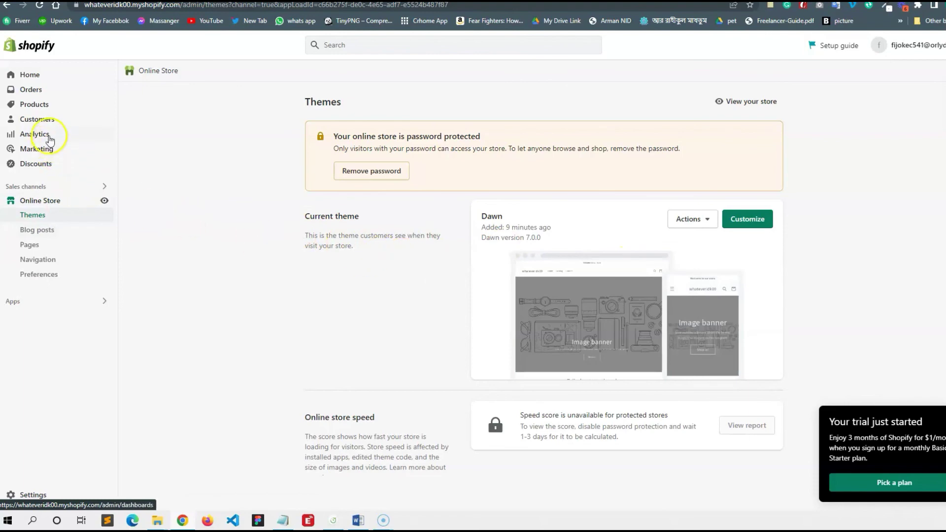
{"action": "left_click", "coordinate": [46, 153]}
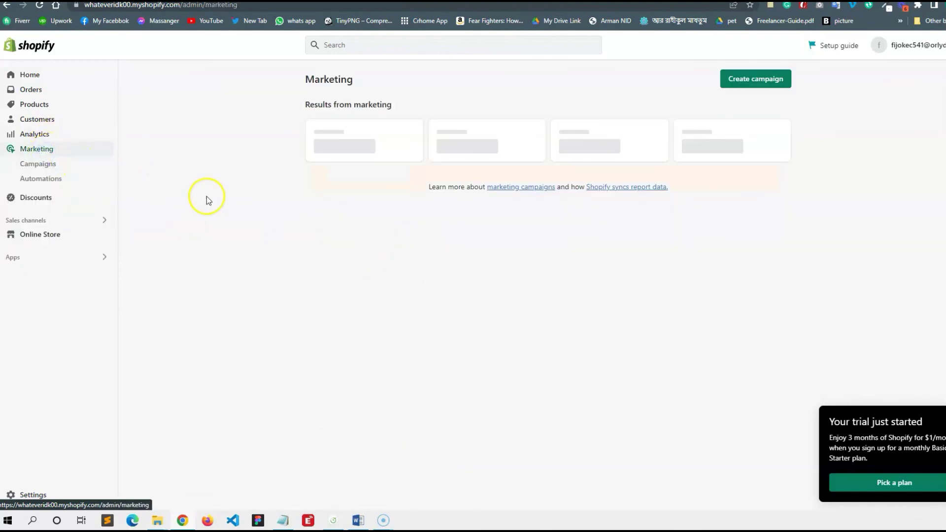
{"action": "left_click", "coordinate": [37, 76]}
{"action": "left_click", "coordinate": [47, 89]}
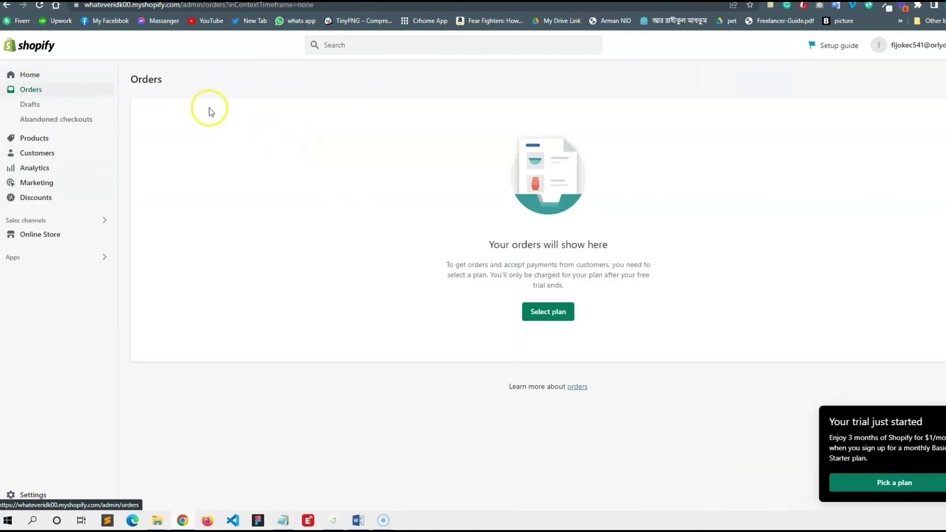